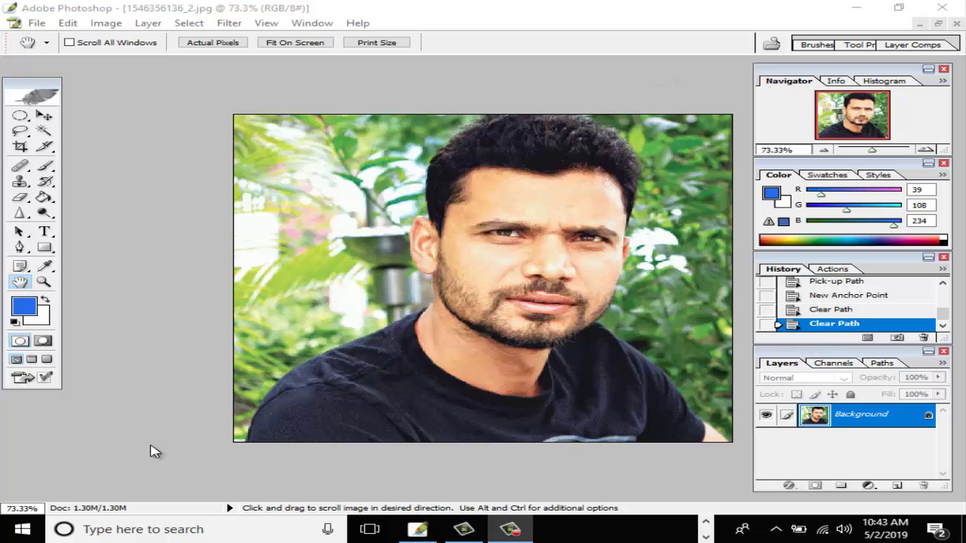
Step: Crop the portrait with a crop box covering essentially the whole photo
left_click(10, 260)
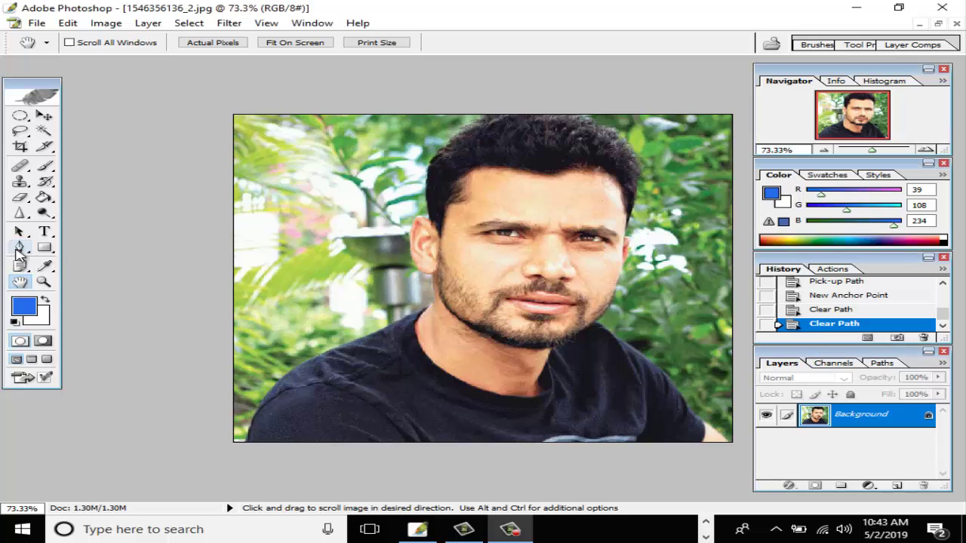
left_click(21, 147)
left_click_drag(228, 113, 855, 539)
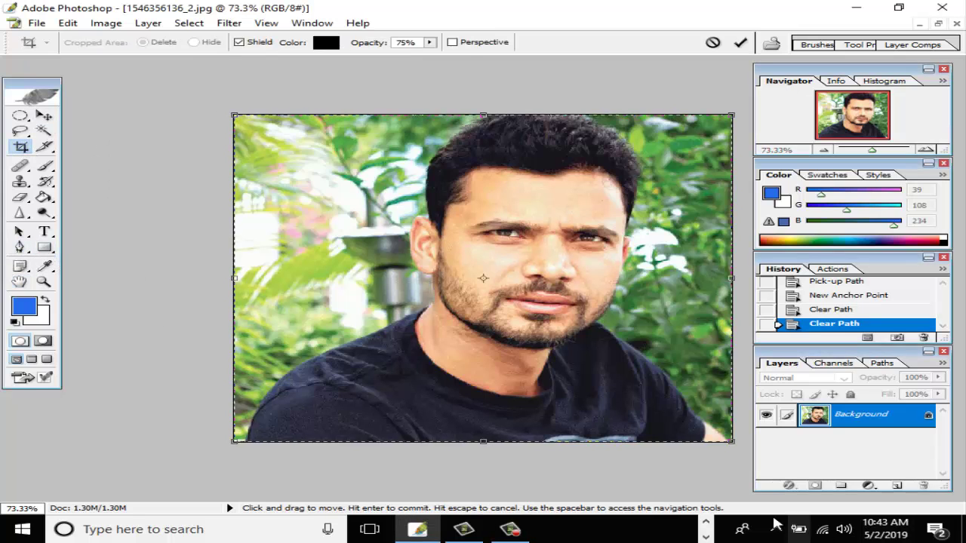
key("Return")
left_click(19, 246)
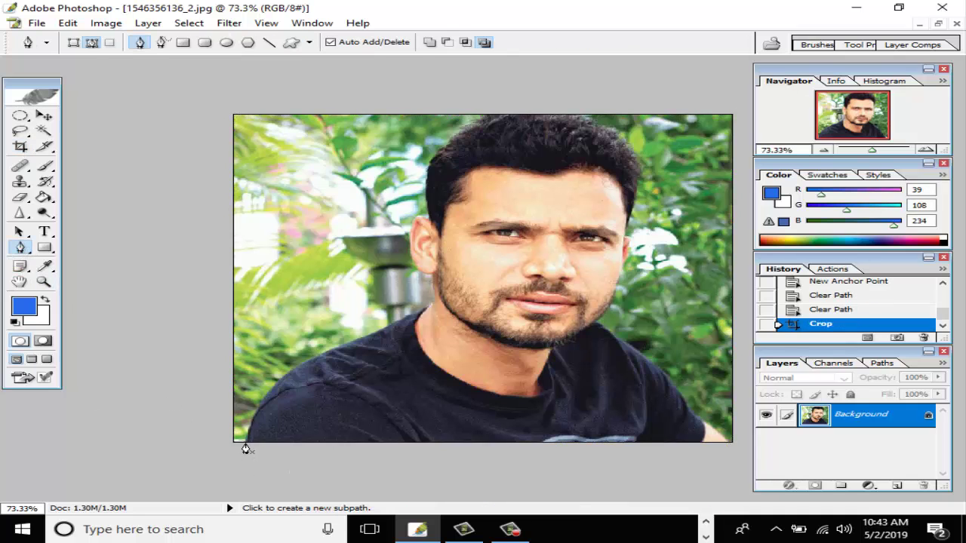
Step: Start a pen path at the photo's bottom-left corner and curve it along the shoulder
scroll(246, 449, "up", 2)
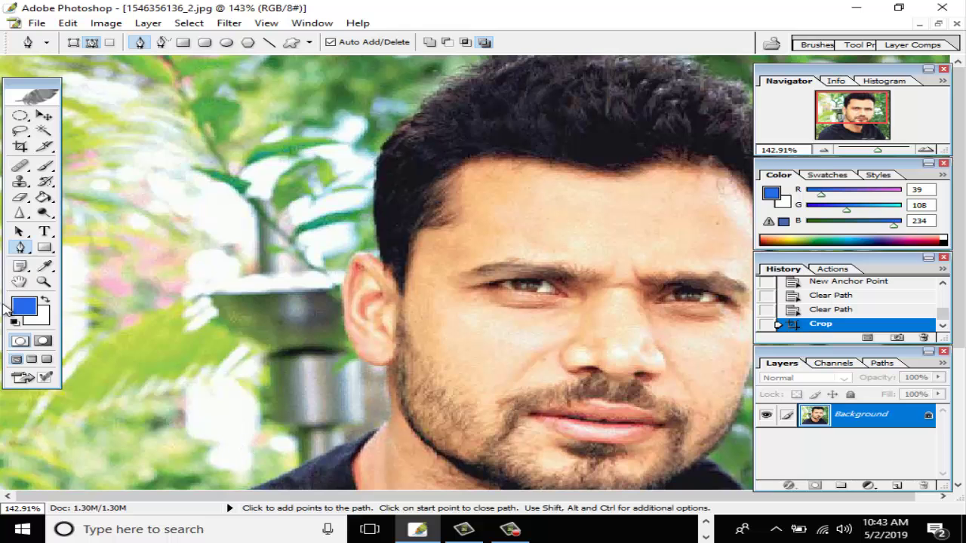
left_click(19, 281)
scroll(339, 393, "down", 3)
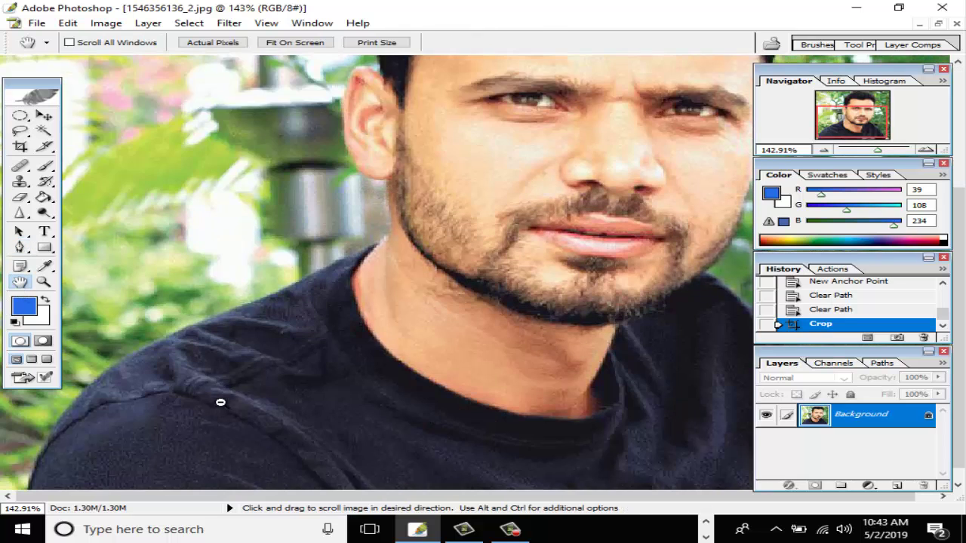
scroll(220, 403, "down", 1)
scroll(220, 403, "down", 2)
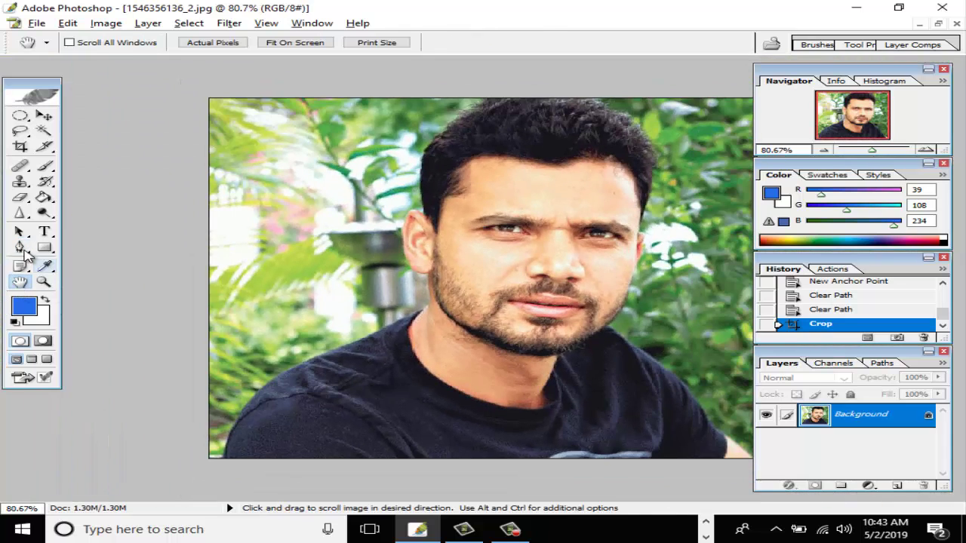
left_click(20, 247)
left_click(224, 461)
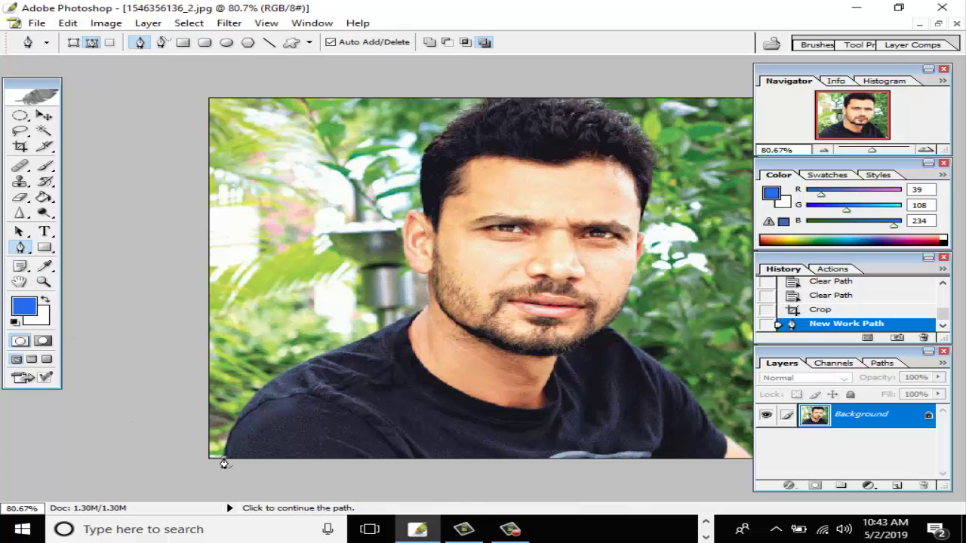
left_click_drag(302, 367, 404, 321)
left_click(302, 367)
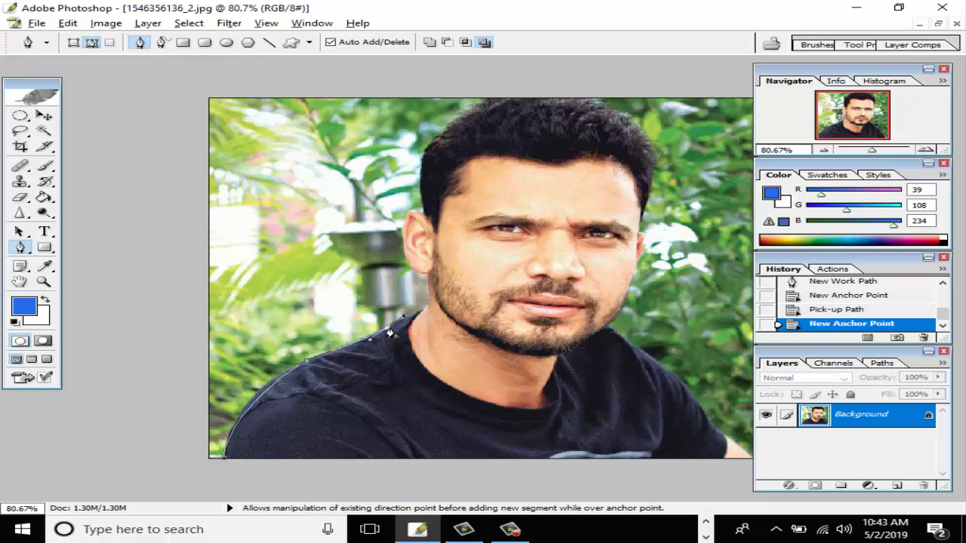
left_click(390, 332)
Step: Continue the path up the side of the neck and around the ear
left_click(424, 312)
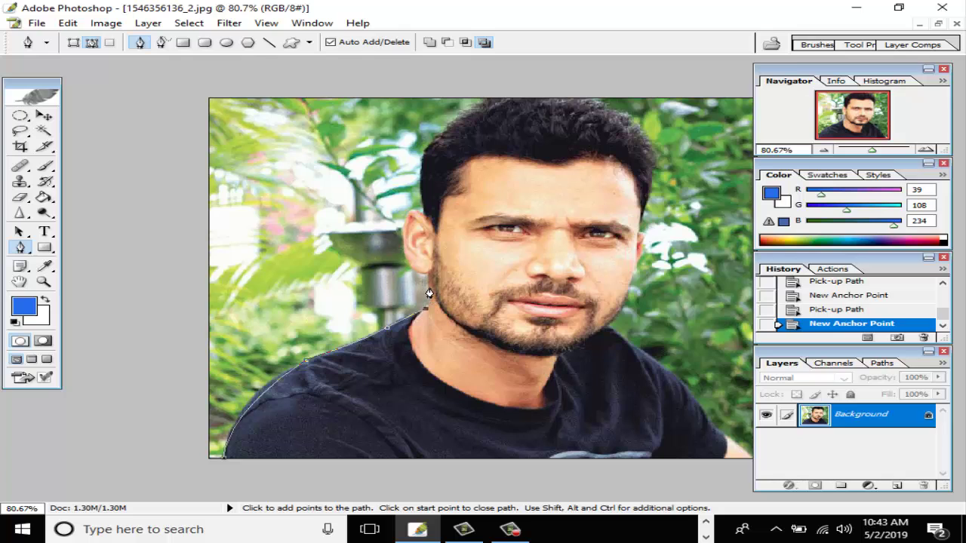
left_click(426, 284)
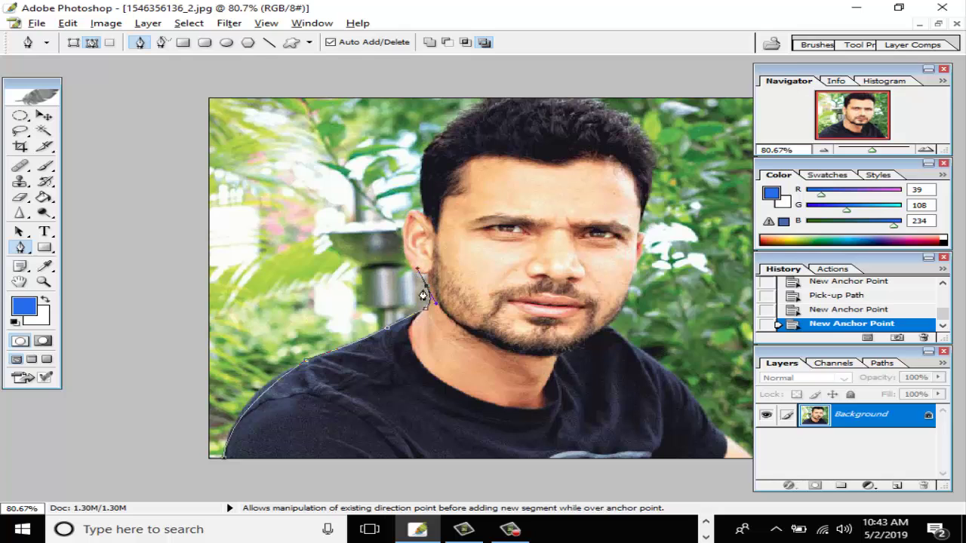
left_click(426, 285)
left_click(431, 271)
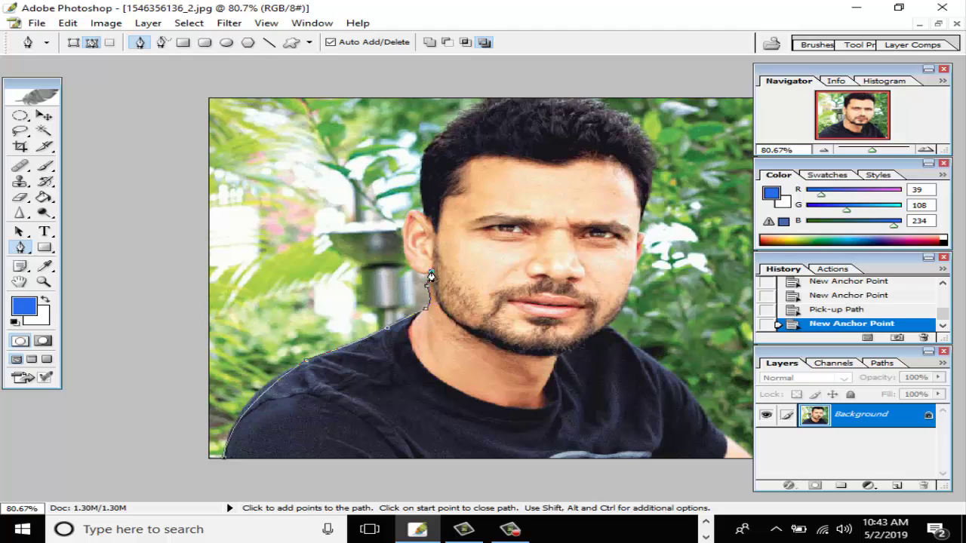
left_click_drag(403, 240, 426, 213)
left_click(405, 243, "alt")
left_click(426, 217, "alt")
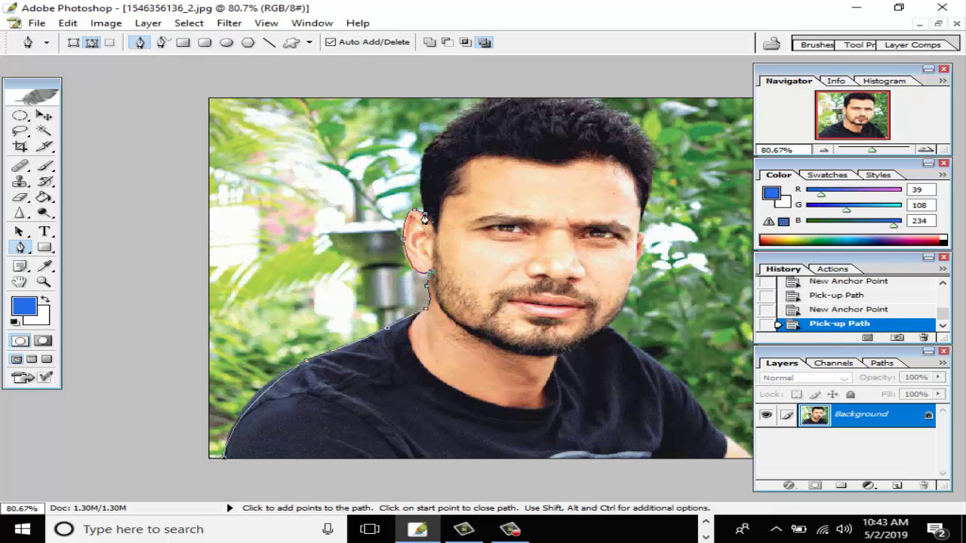
left_click(428, 233)
Step: Resume the path just above the ear and curve it up along the hairline
scroll(417, 174, "up", 5)
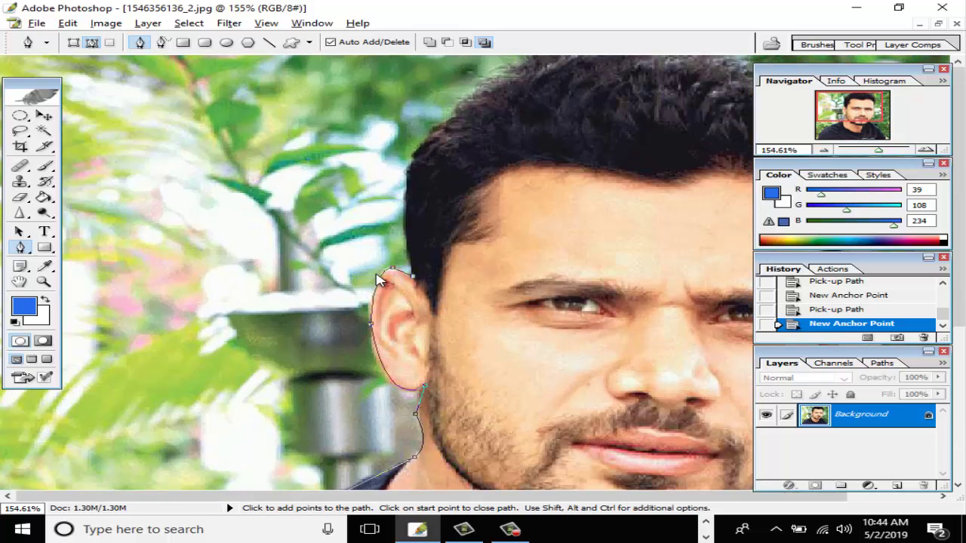
left_click(339, 260, "ctrl")
left_click(411, 283)
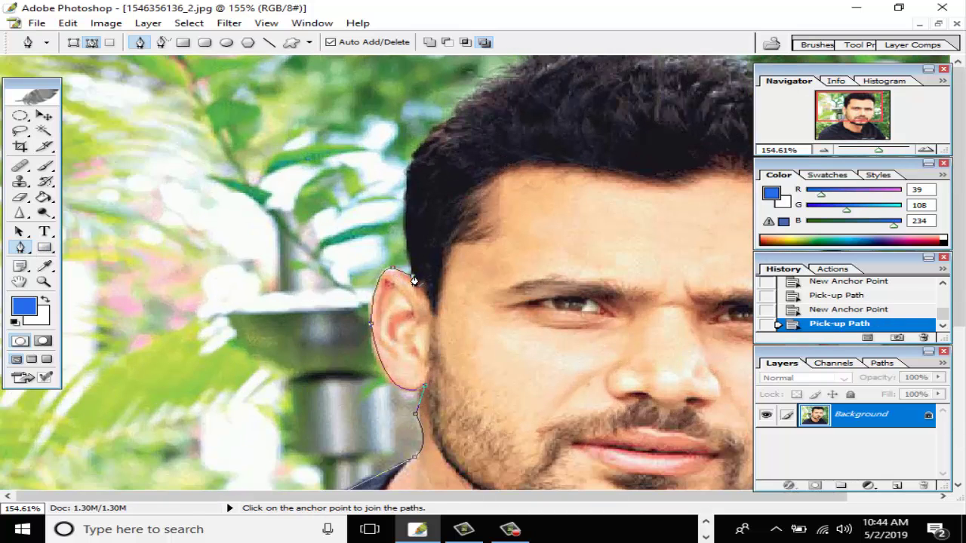
left_click(405, 239)
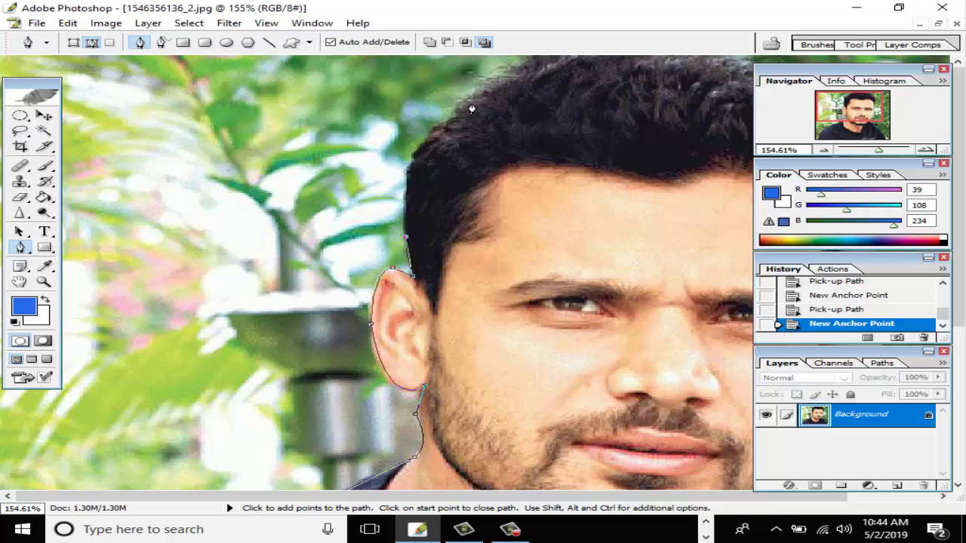
left_click_drag(457, 118, 515, 96)
left_click(460, 116)
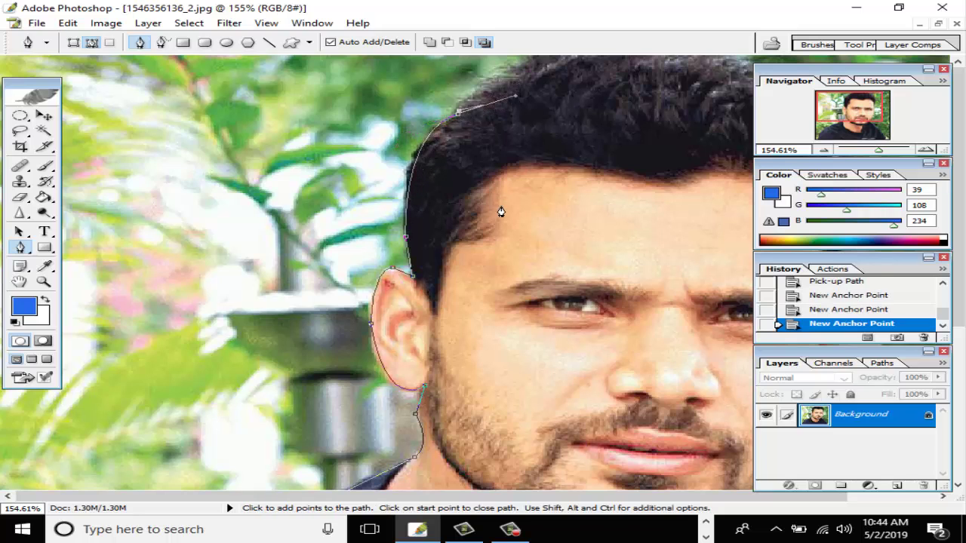
Step: Extend the path over the top of the head and fit the whole photo in view
key("Delete")
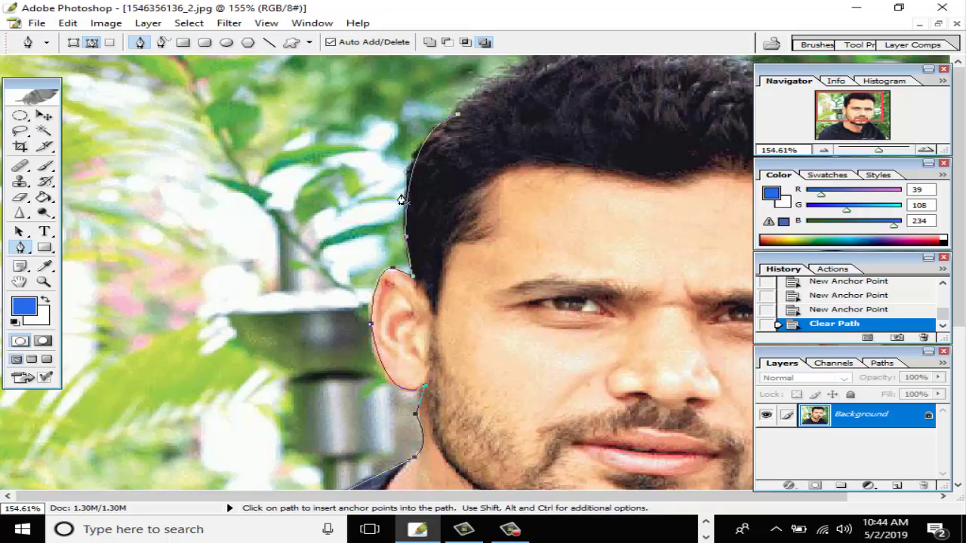
left_click(458, 118)
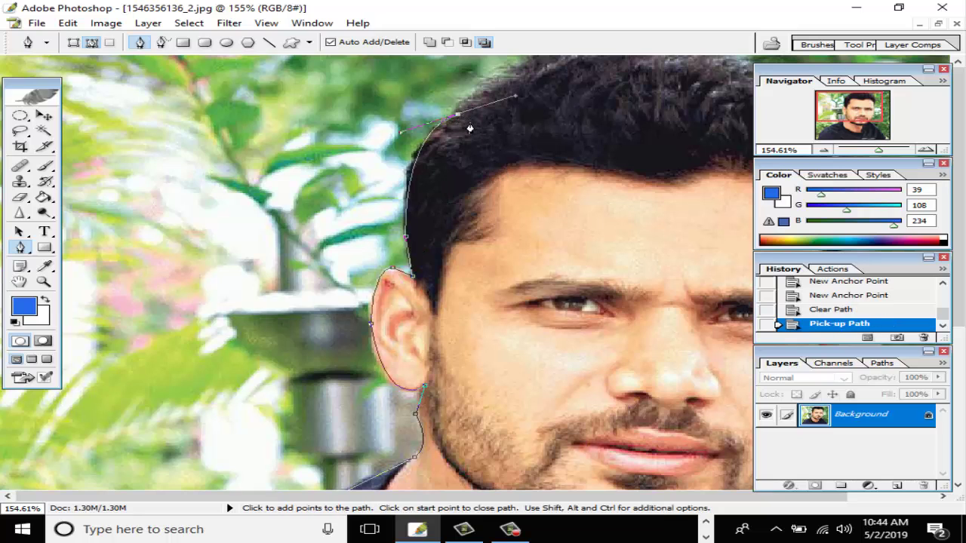
left_click(458, 116)
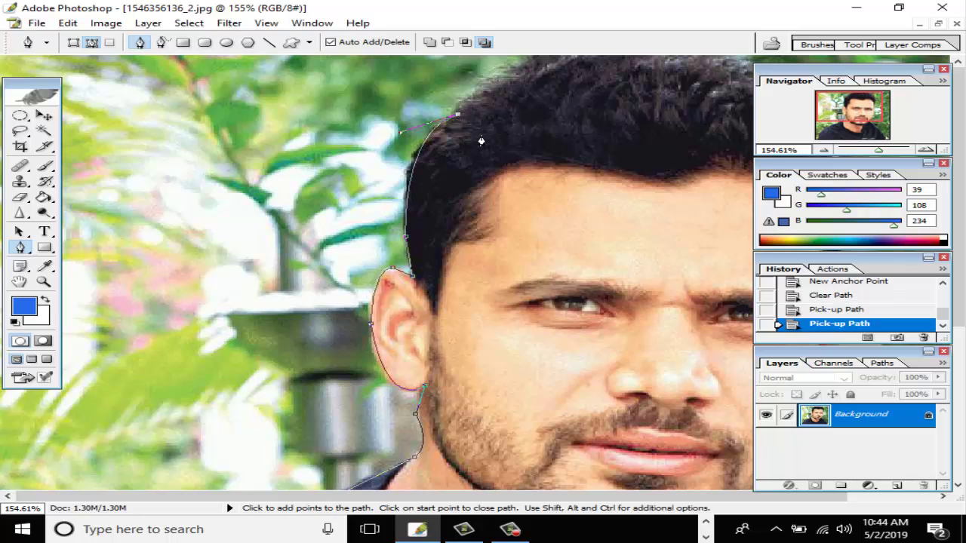
left_click_drag(515, 74, 541, 58)
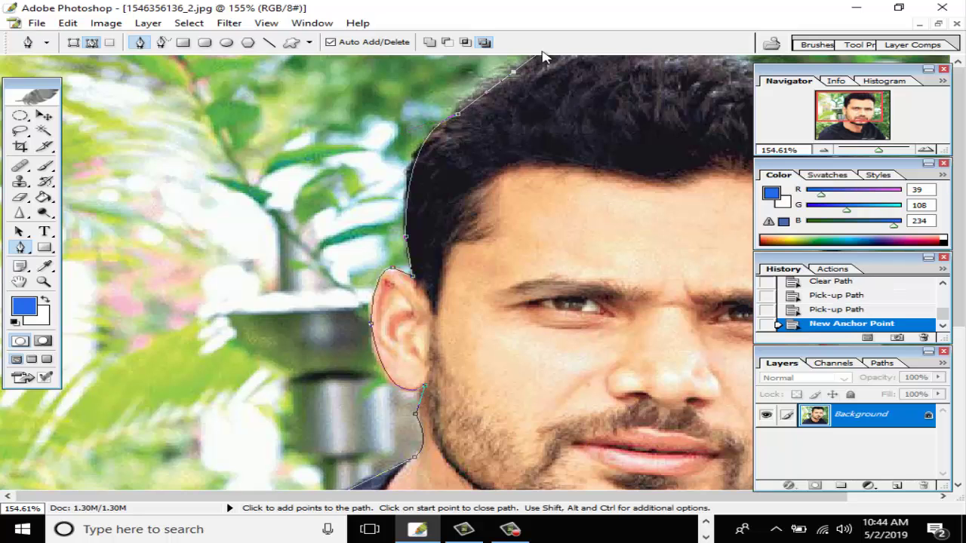
left_click(516, 74)
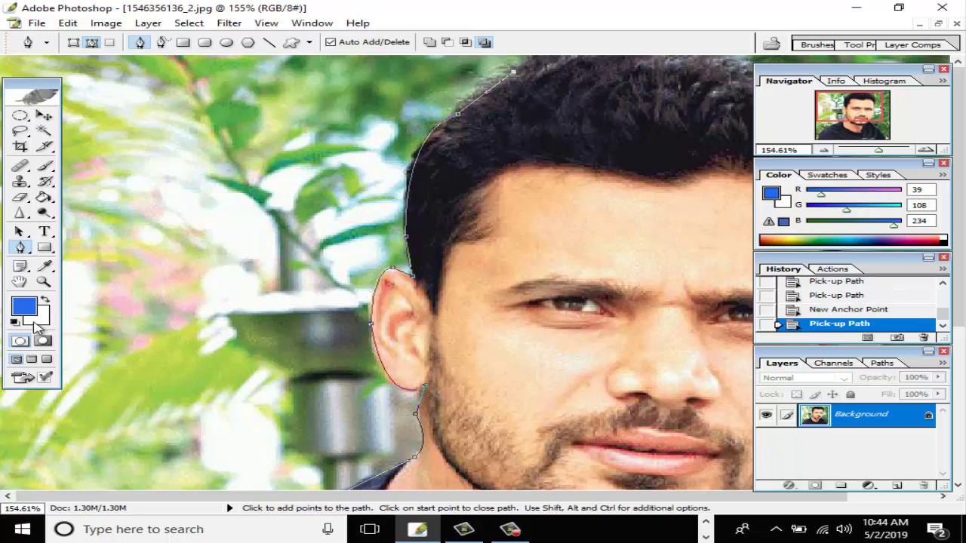
double_click(19, 282)
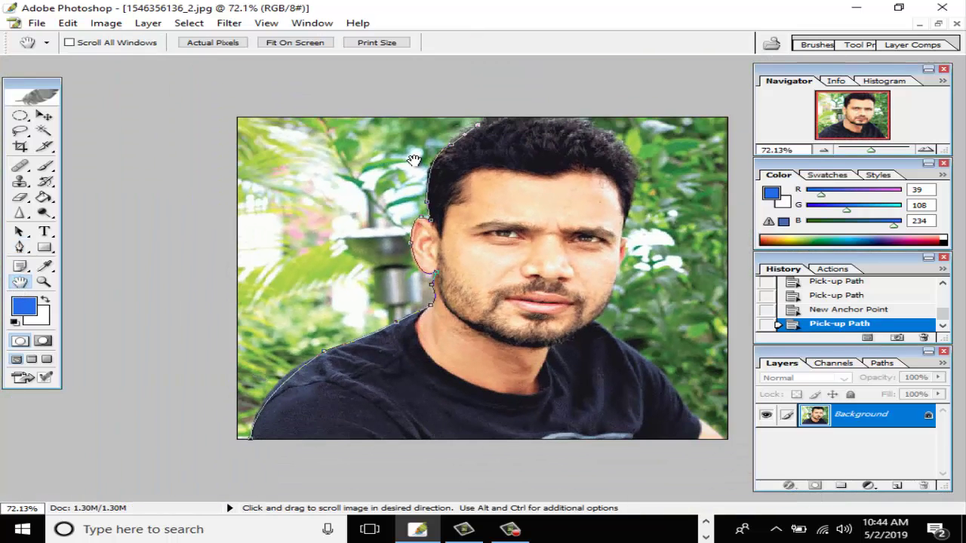
Step: Resume the path at the head top, undoing an accidental delete and removing a stray segment
left_click(20, 247)
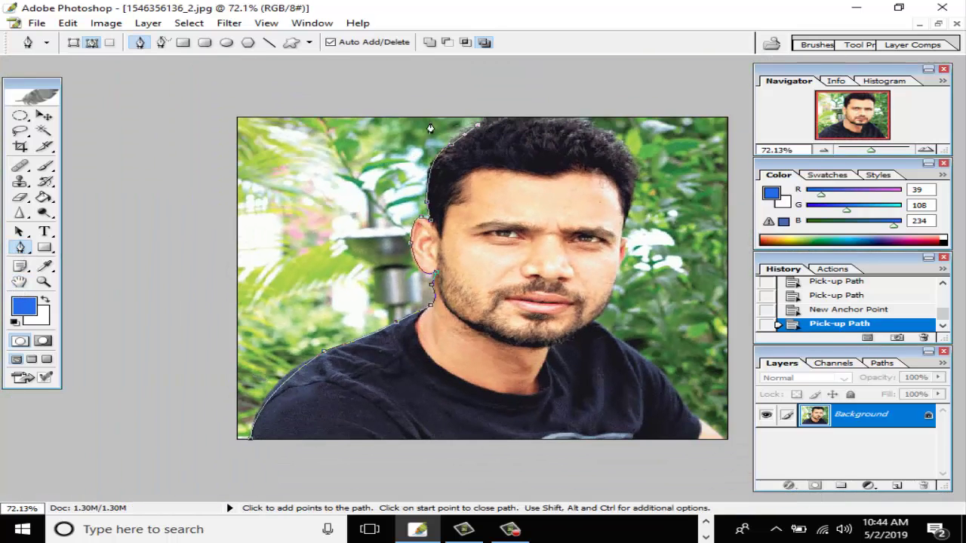
left_click(488, 122)
left_click(501, 120)
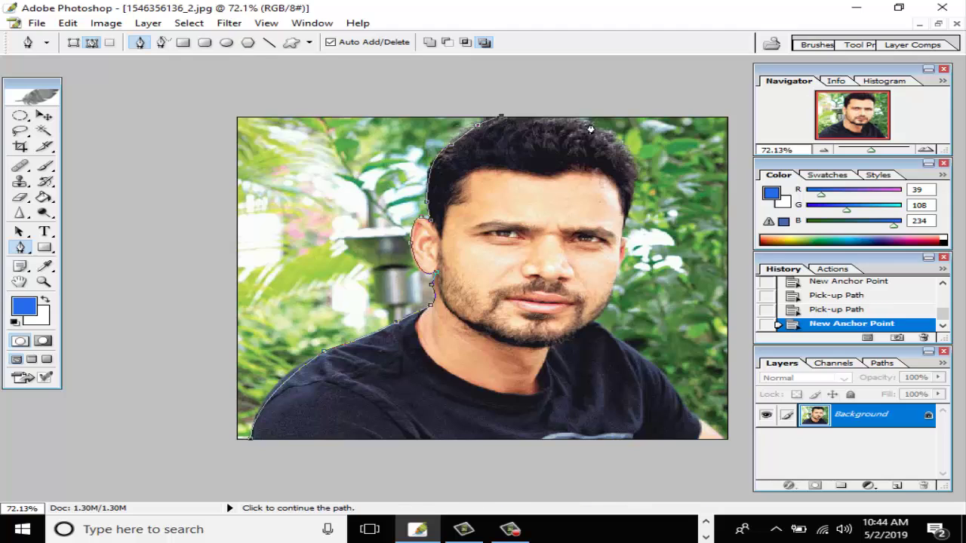
mouse_move(612, 136)
left_mouse_down()
mouse_move(646, 152)
mouse_move(608, 153)
left_mouse_up()
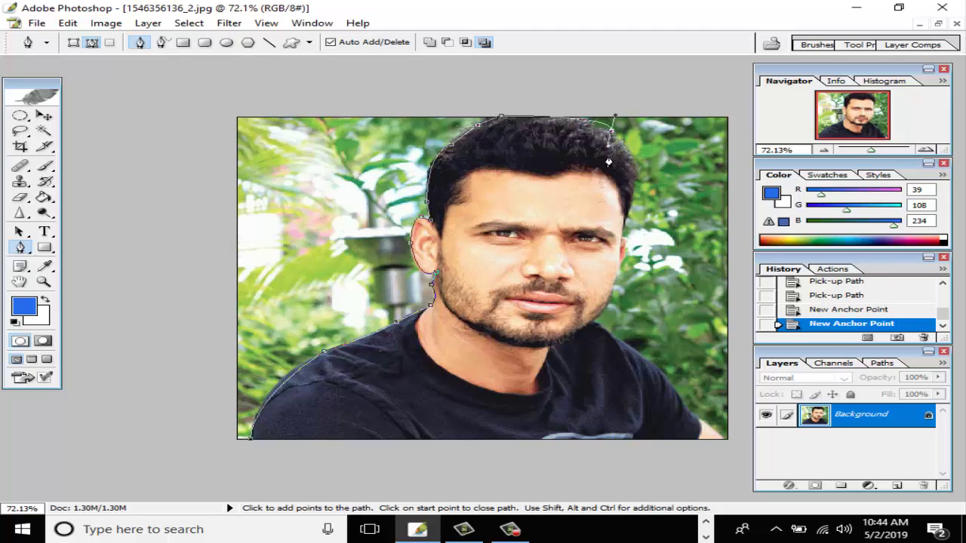
key("Delete")
key("Delete")
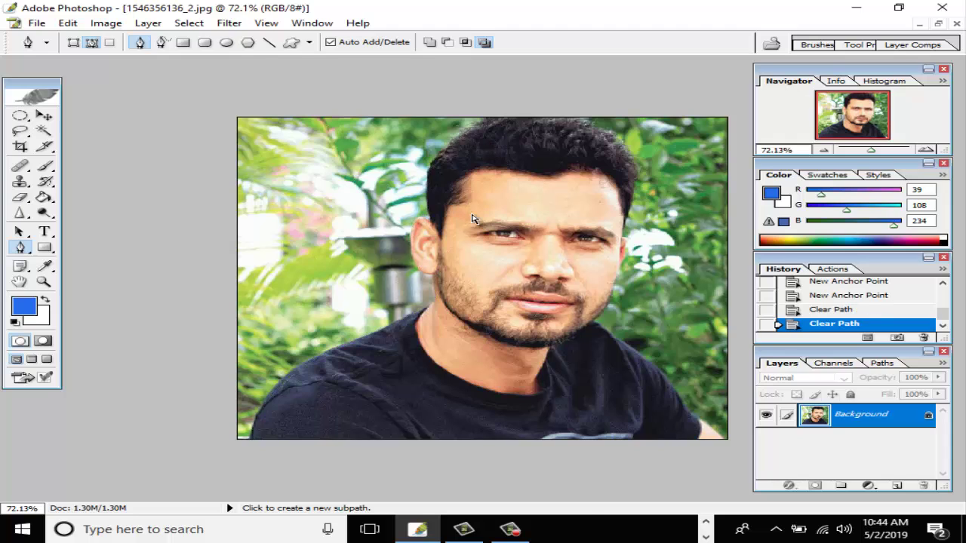
key("ctrl+z")
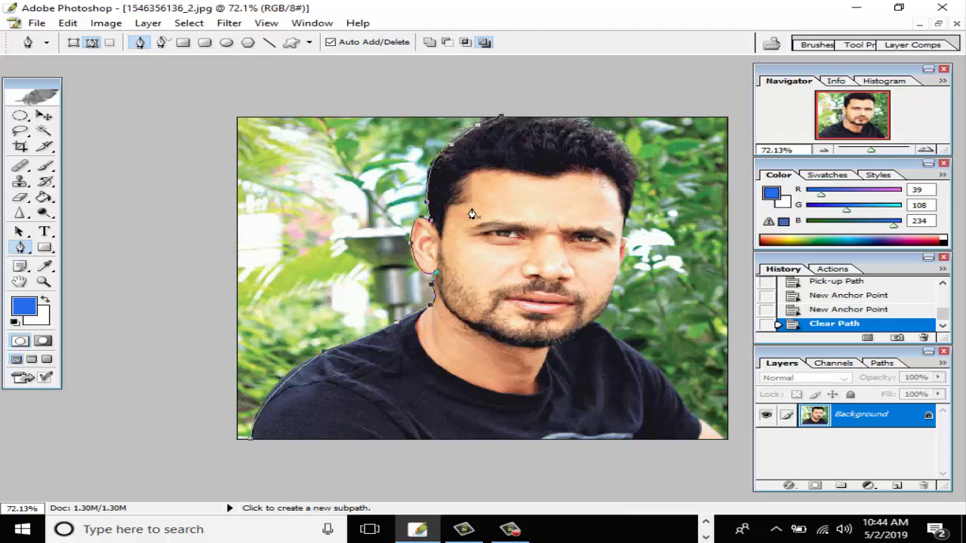
left_click(502, 119)
key("Delete")
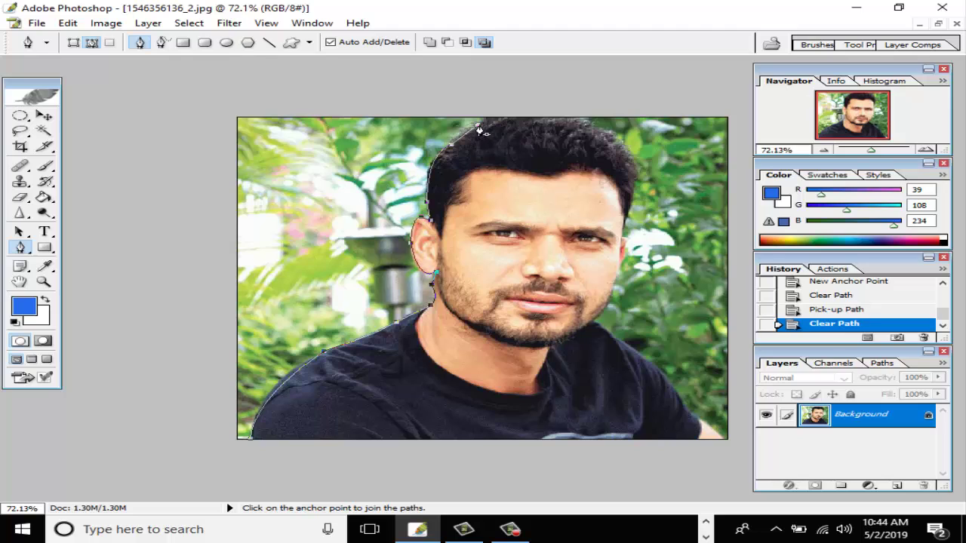
Step: Curve the path across the top right of the hair and down its right side
left_click(480, 128)
left_click_drag(598, 133, 637, 157)
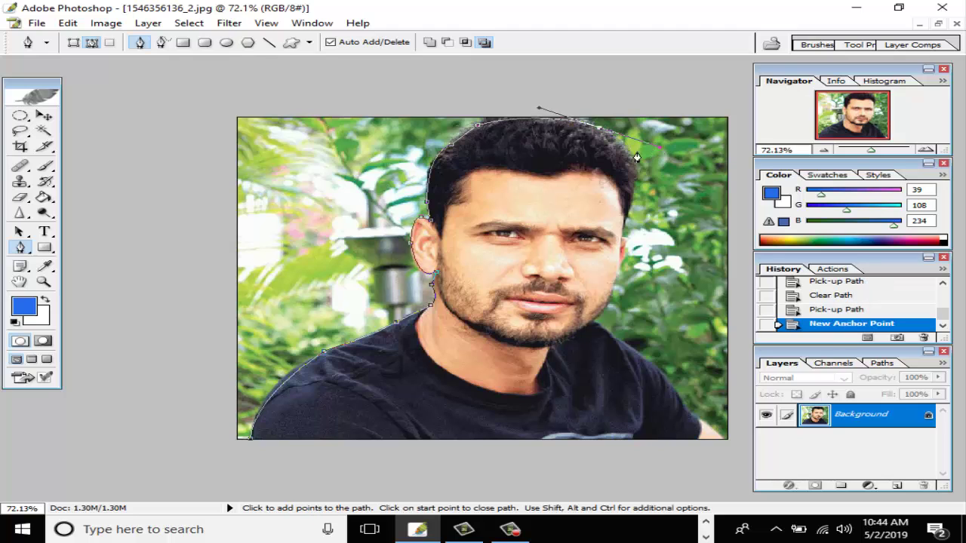
left_click(597, 134)
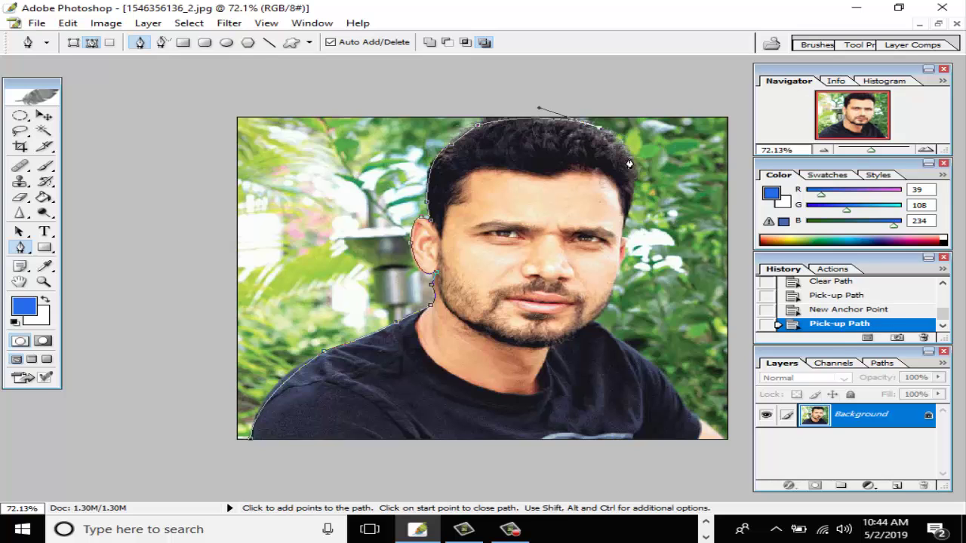
left_click_drag(638, 181, 612, 255)
left_click(637, 184)
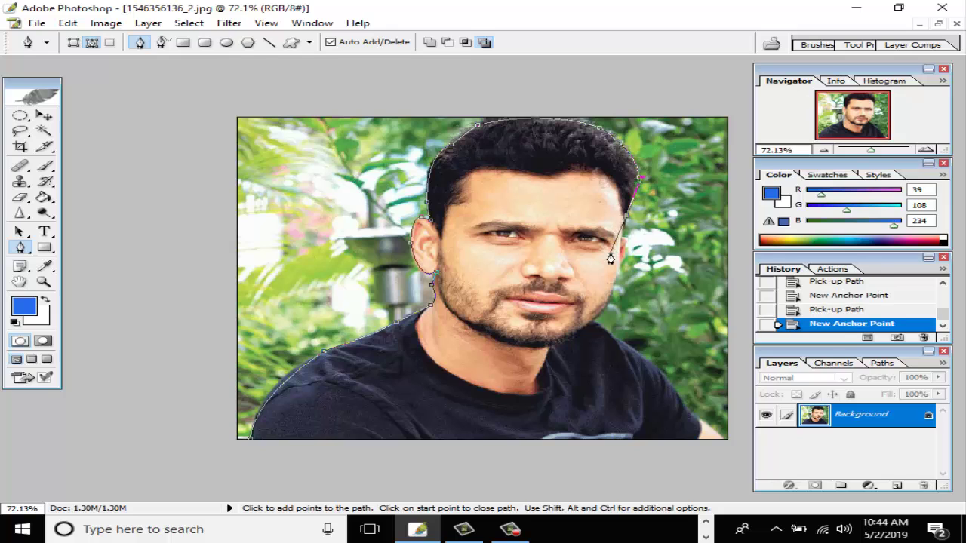
left_click(620, 232)
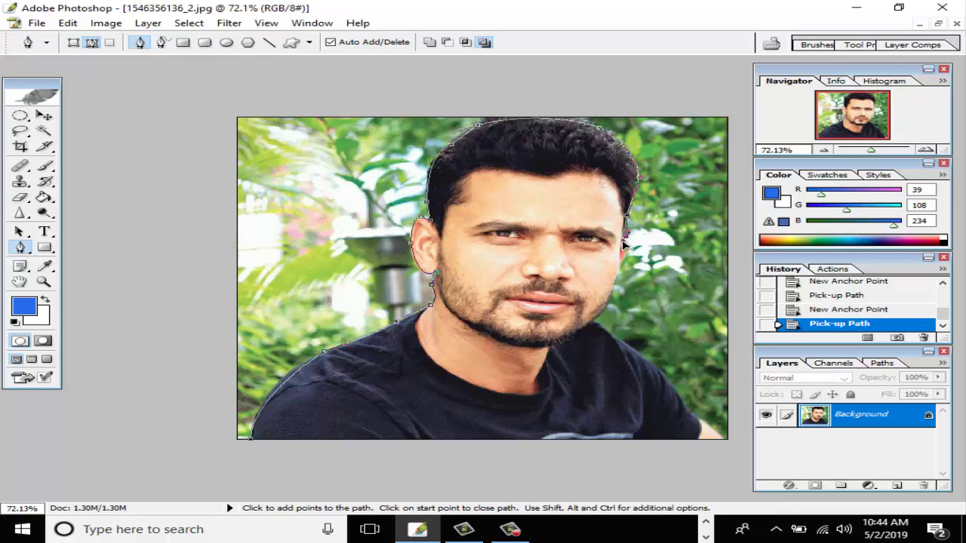
mouse_move(630, 242)
left_mouse_down()
mouse_move(642, 246)
mouse_move(631, 245)
left_mouse_up()
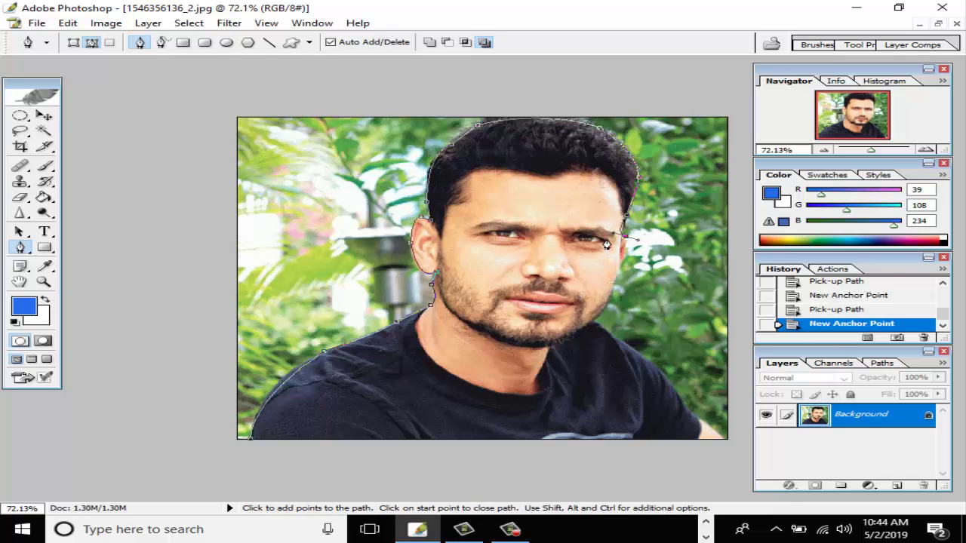
key("BackSpace")
Step: Trace the path down the cheek and along the jawline
left_click(623, 225)
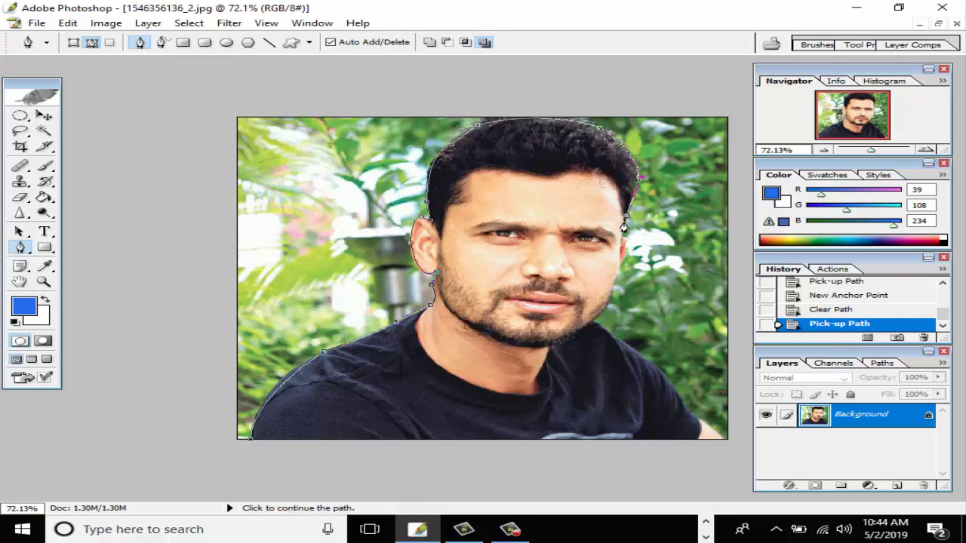
left_click(618, 249)
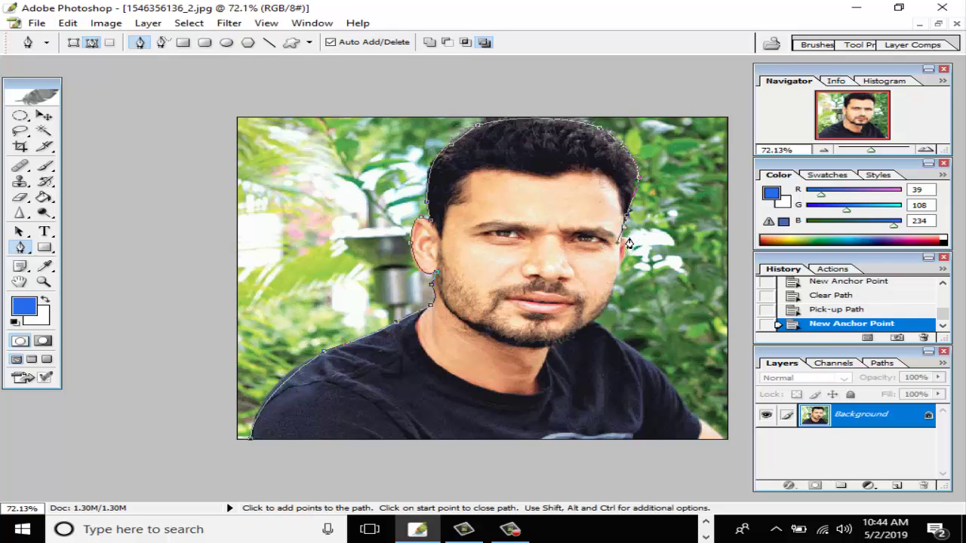
left_click(624, 239)
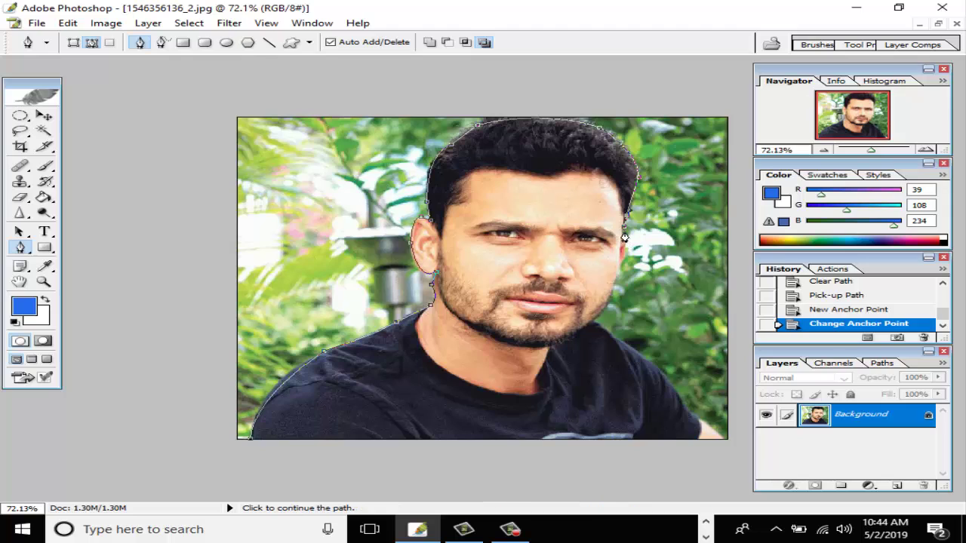
left_click(621, 248)
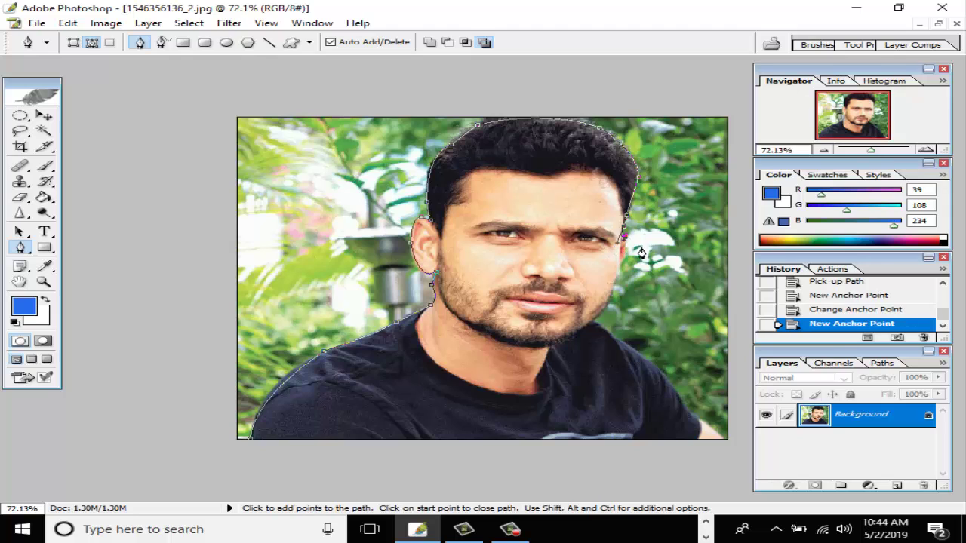
left_click(609, 291)
left_click(609, 291)
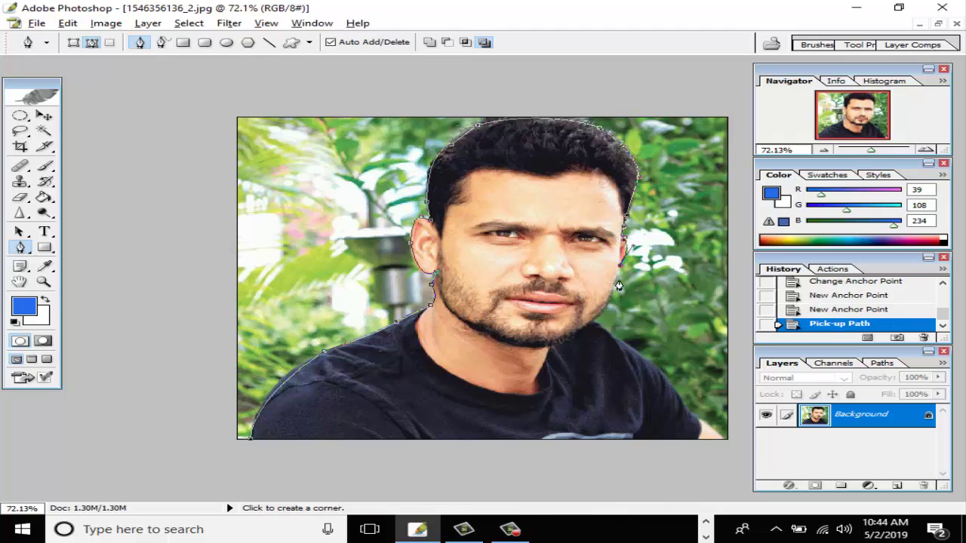
left_click(593, 327)
mouse_move(593, 328)
left_mouse_down()
mouse_move(558, 351)
mouse_move(582, 335)
left_mouse_up()
left_click(590, 330)
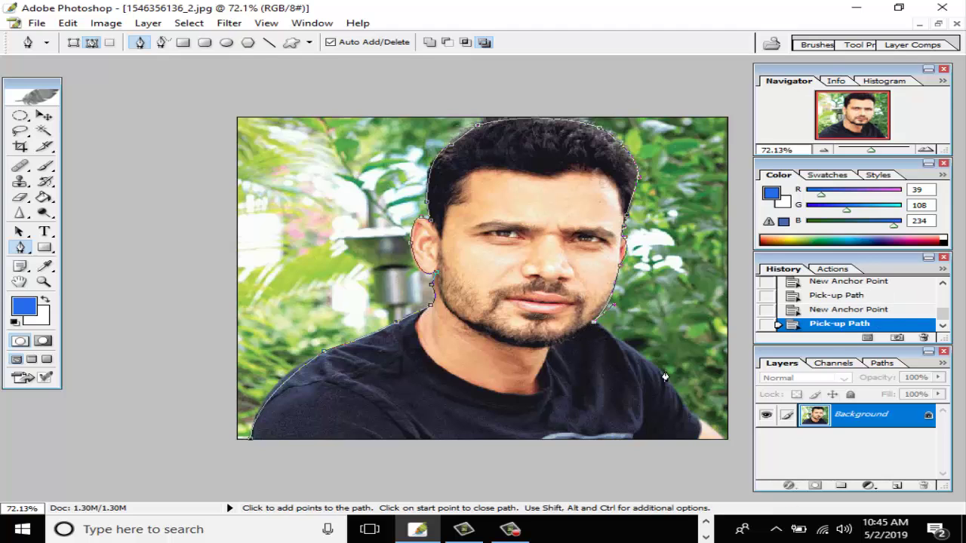
Step: Curve the path along the right shoulder to the lower-right corner and close it at the start point
left_click_drag(654, 369, 658, 375)
left_click(654, 371)
left_click_drag(692, 416, 730, 449)
left_click(694, 420)
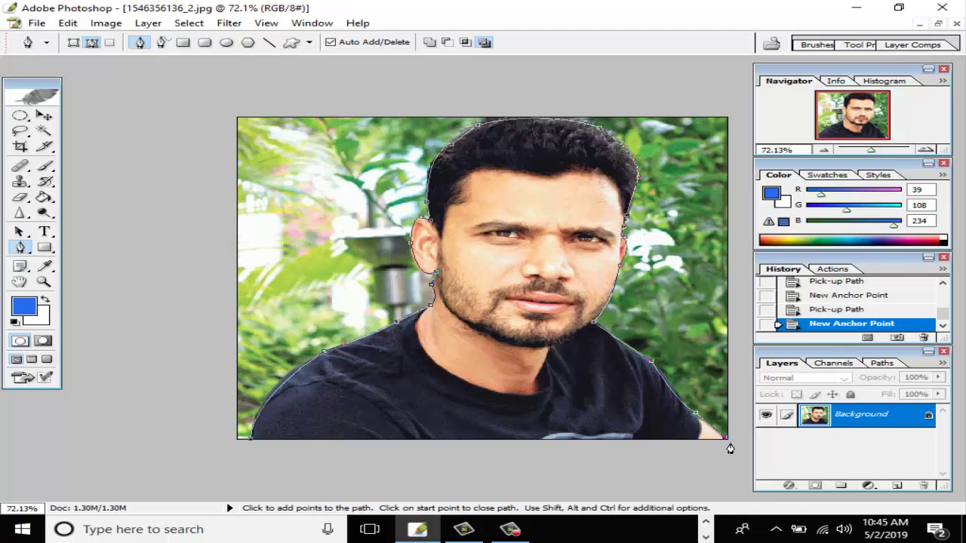
left_click(252, 439)
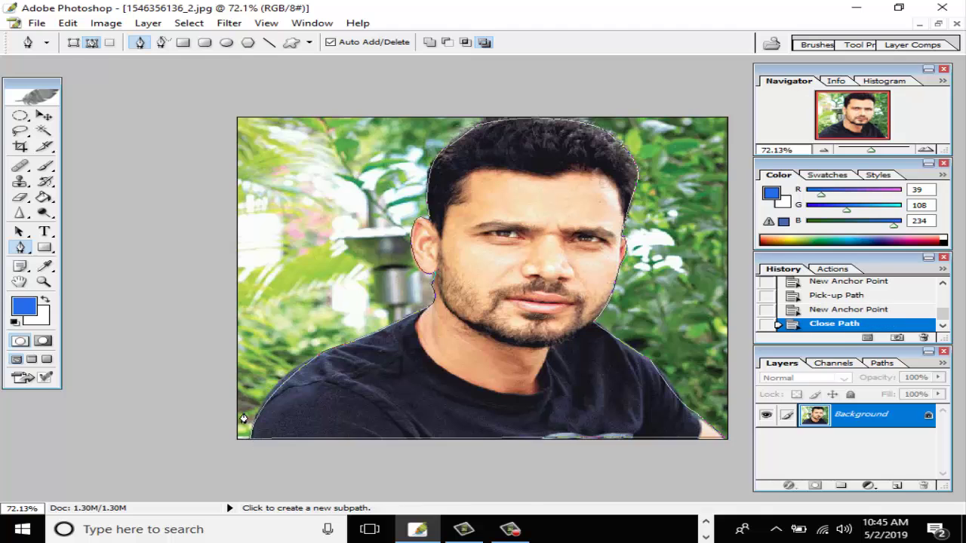
left_click(44, 116)
Step: Load the closed path as a selection, dismissing an accidental New document dialog
key("ctrl+Return")
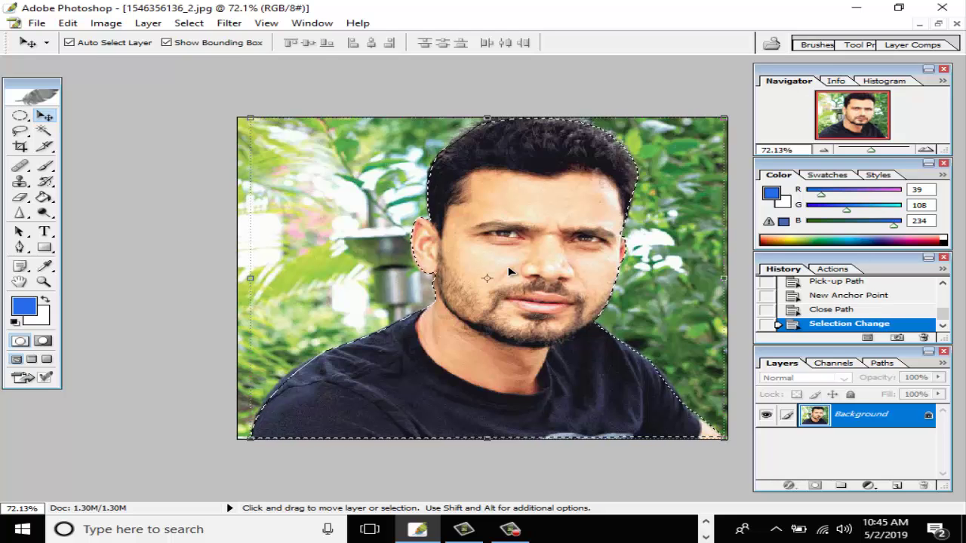
key("ctrl+n")
left_click(643, 207)
Step: Apply Levels to the selected man with input values 42, 0.88, 255
key("ctrl+l")
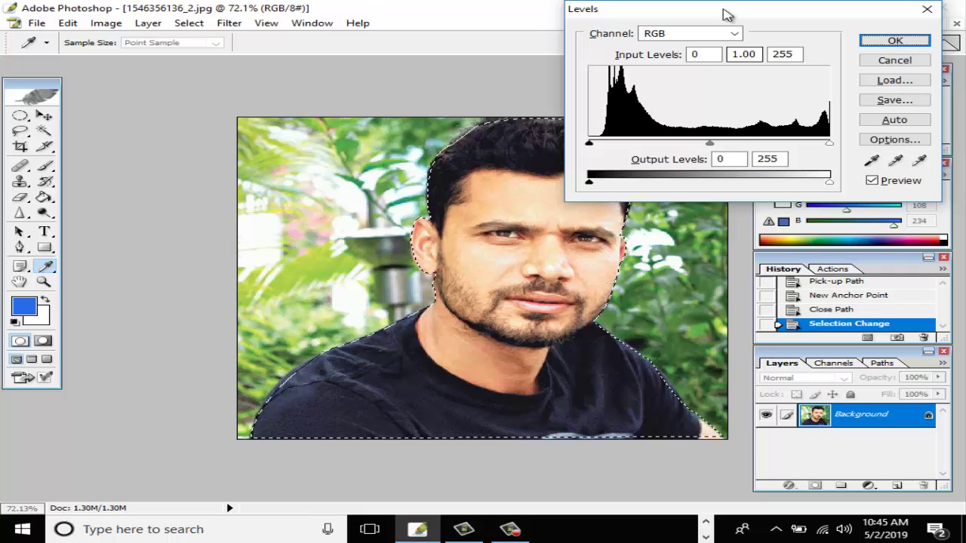
left_click_drag(729, 17, 813, 15)
left_click_drag(795, 144, 768, 147)
left_click_drag(674, 144, 708, 151)
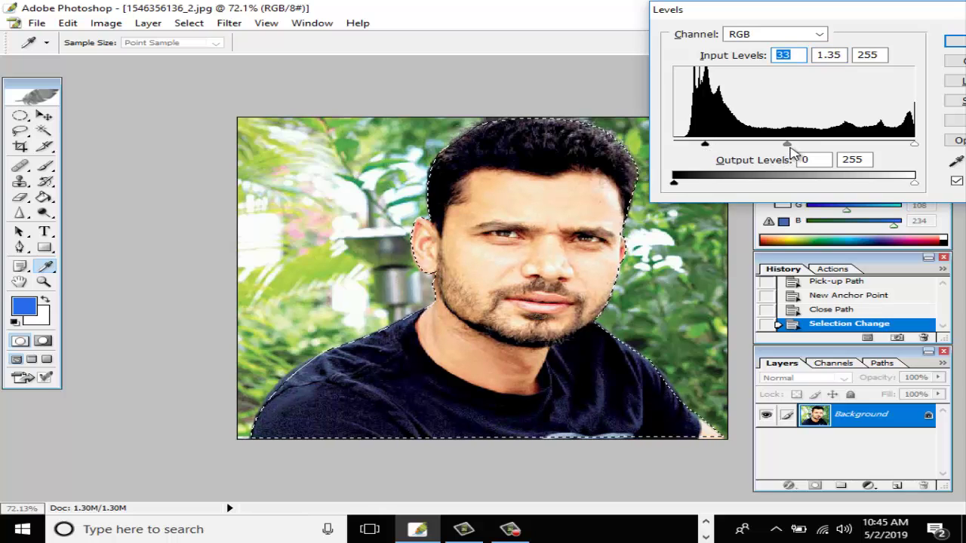
left_click_drag(790, 150, 764, 153)
left_click_drag(705, 146, 822, 145)
left_click(957, 43)
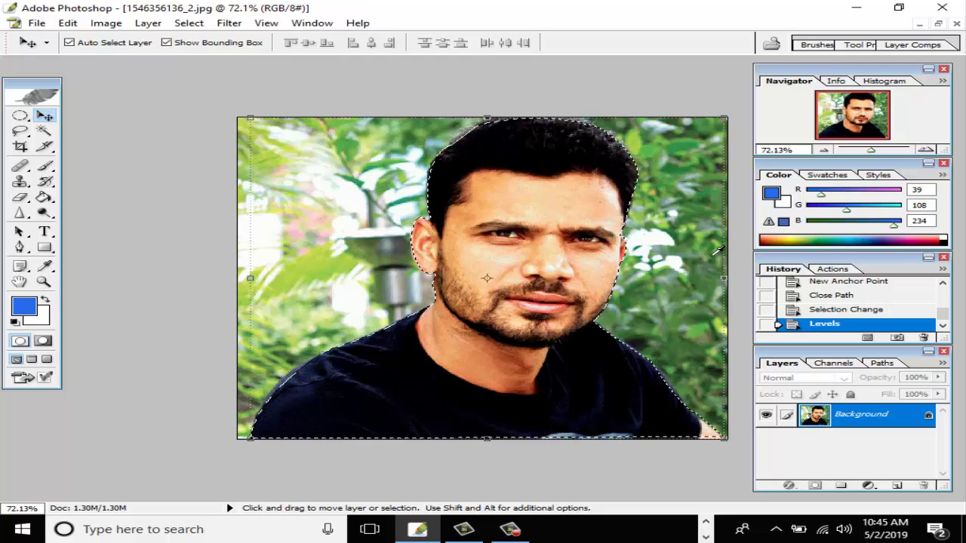
key("ctrl+b")
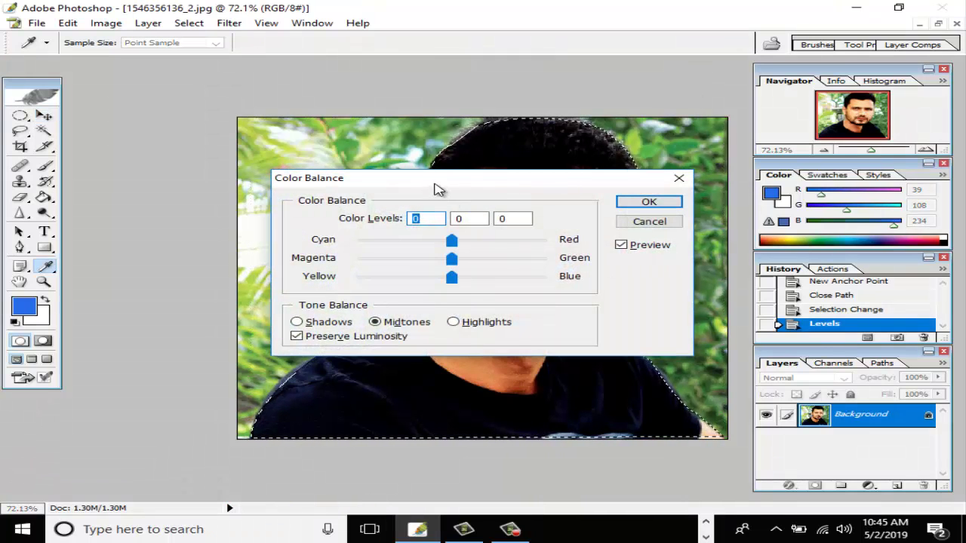
Step: Apply midtone Color Balance of +33, -14, +21 to warm the man's skin
left_click_drag(435, 185, 755, 16)
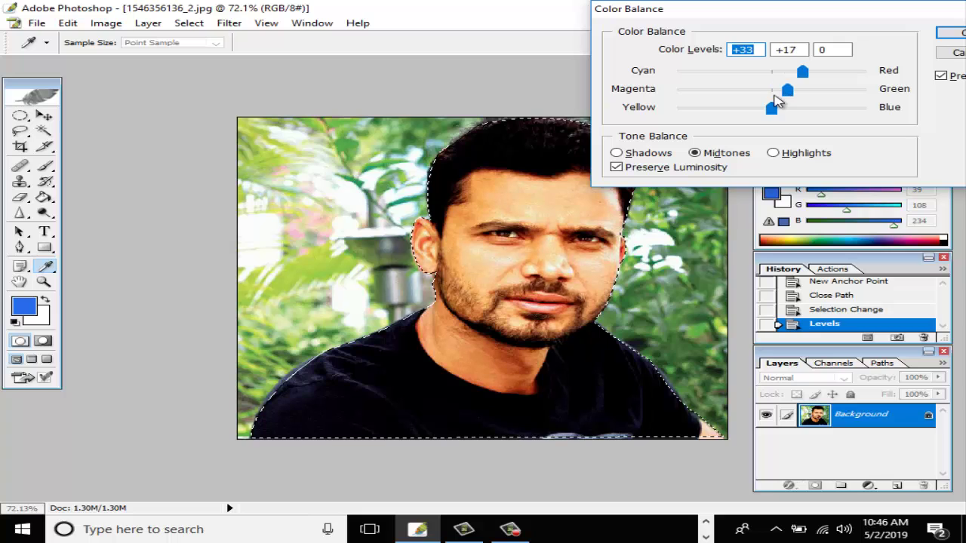
key("Tab")
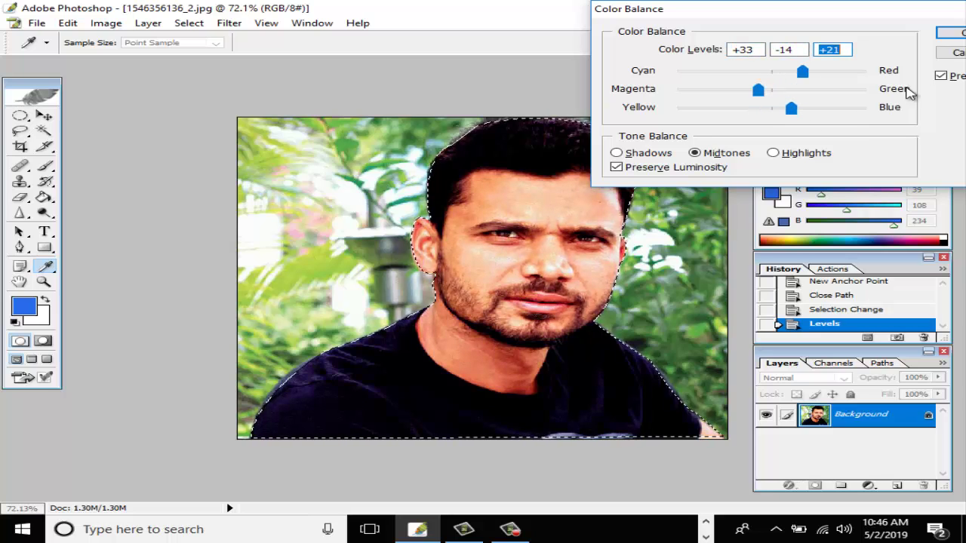
left_click(946, 34)
key("v")
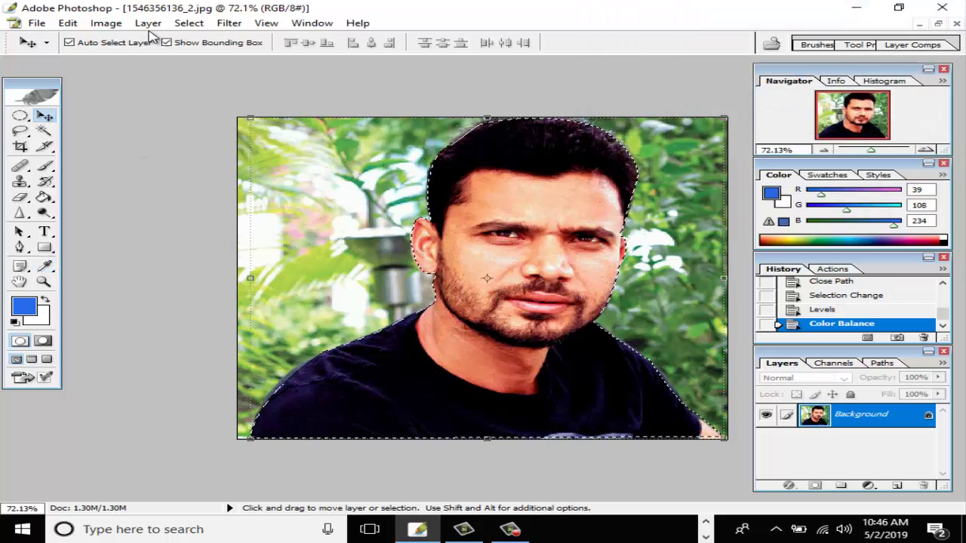
Step: Run Kodak DIGITAL GEM Airbrush Professional on the selection with its default Fine 100, Medium 75, Coarse 35
left_click(229, 23)
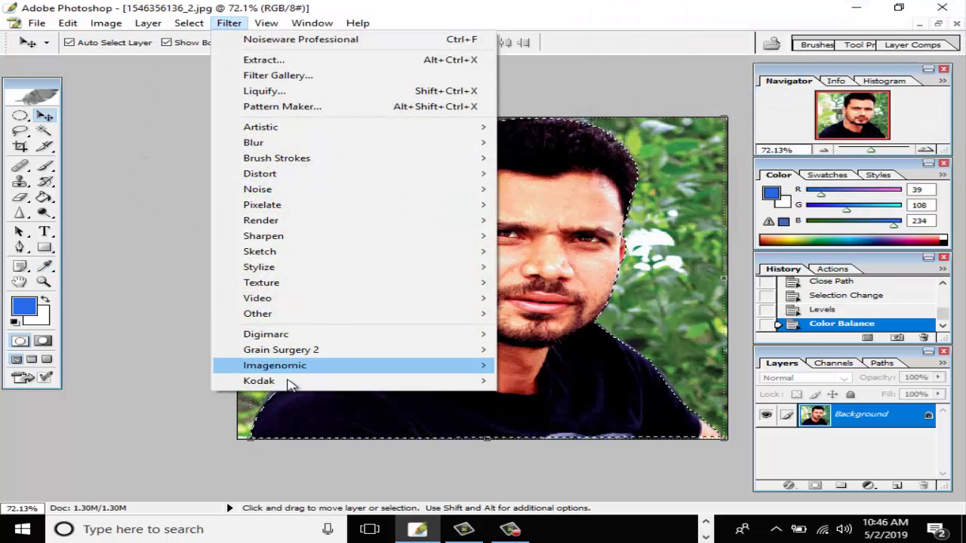
mouse_move(292, 384)
left_click(588, 381)
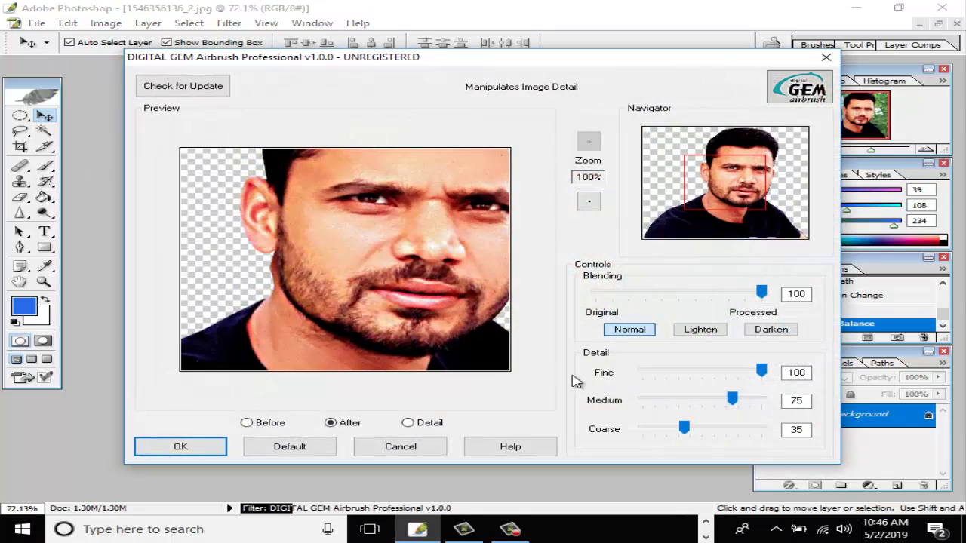
left_click(185, 449)
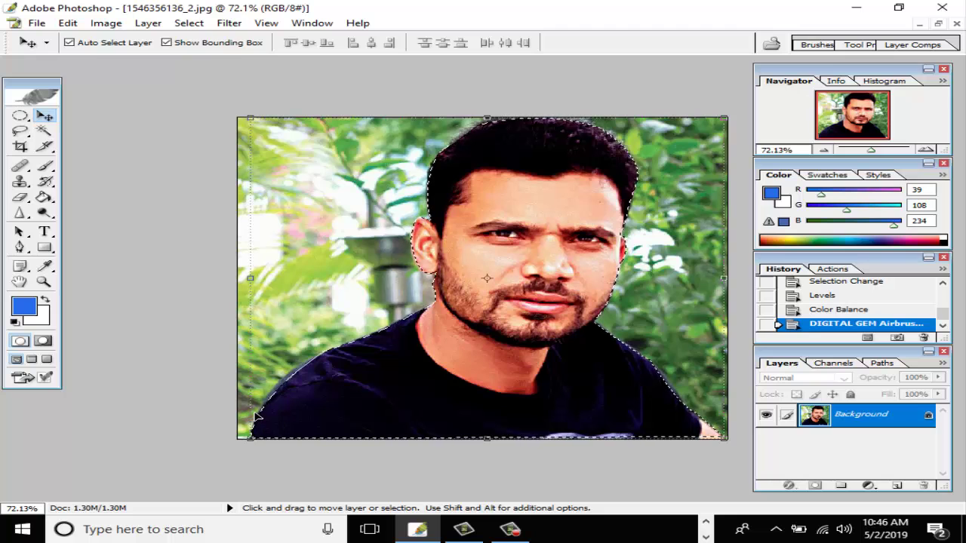
Step: Run Noiseware Professional past its registration notices, then undo the filter
left_click(228, 23)
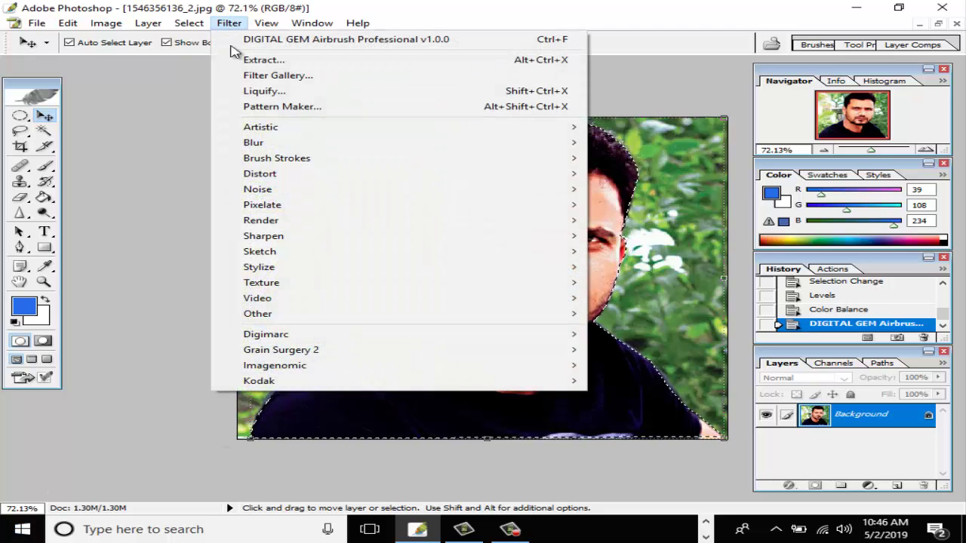
mouse_move(276, 365)
left_click(633, 365)
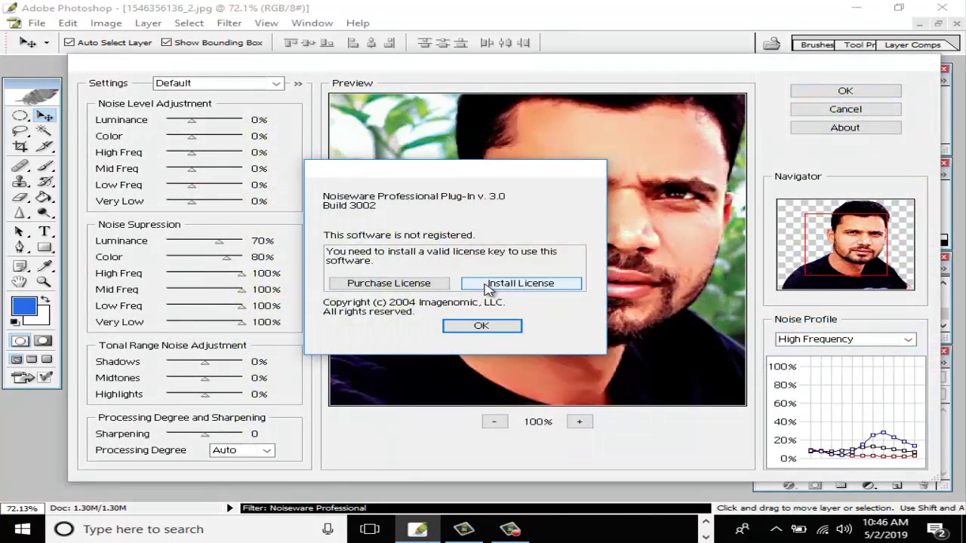
left_click(481, 327)
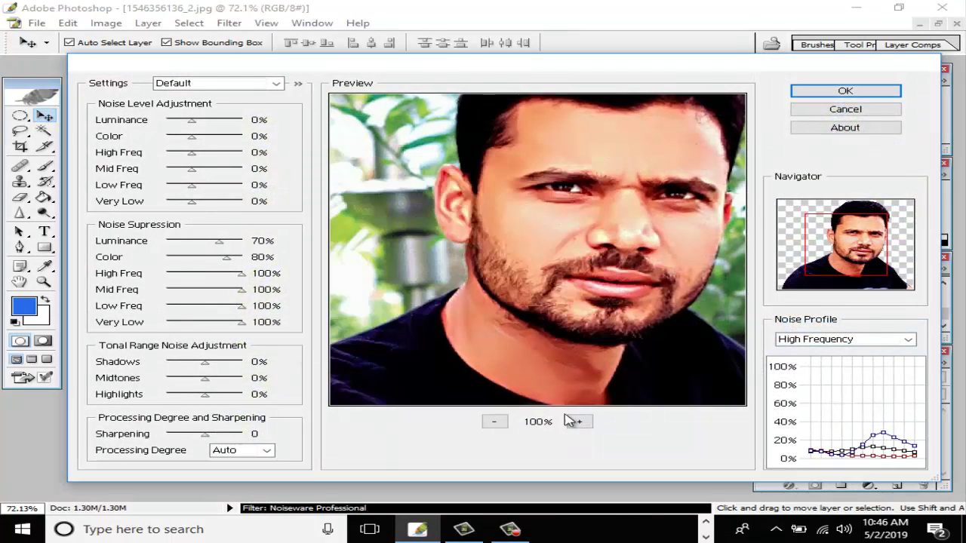
left_click(829, 91)
left_click(647, 310)
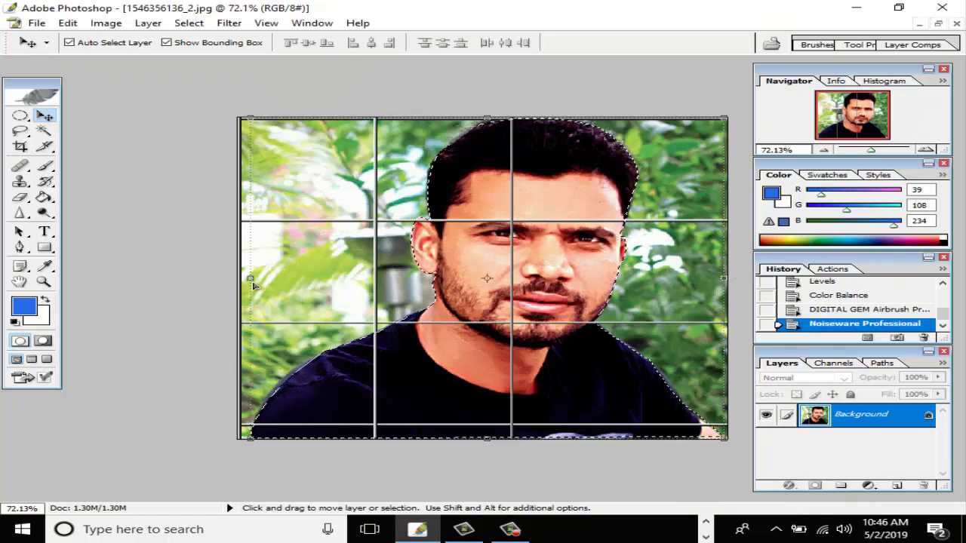
key("ctrl+z")
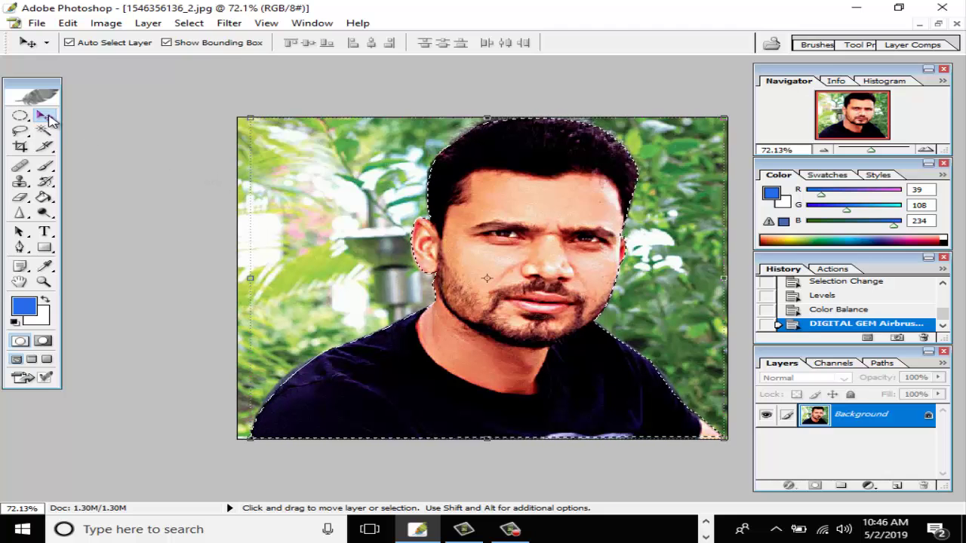
Step: Apply a second Levels pass with the midtone raised to 1.49
key("ctrl+l")
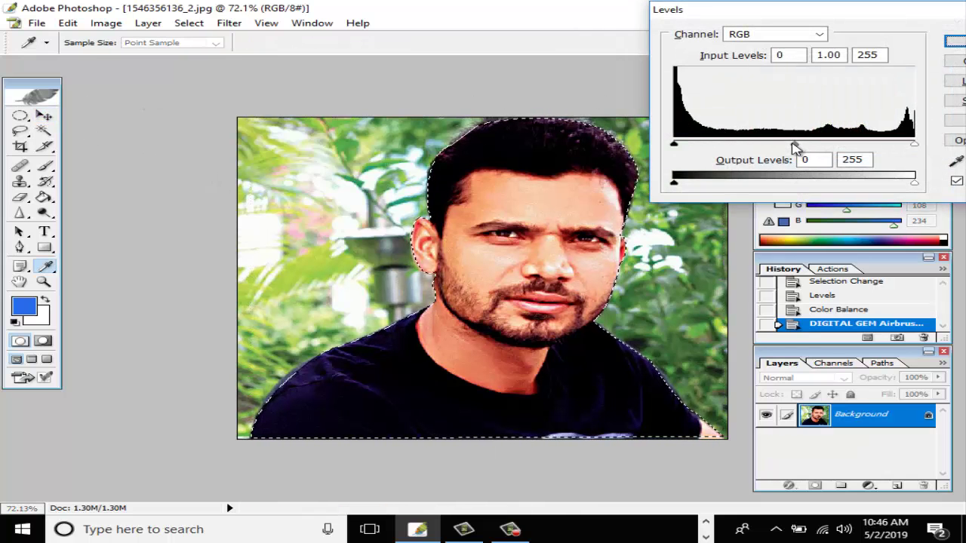
left_click_drag(794, 144, 759, 150)
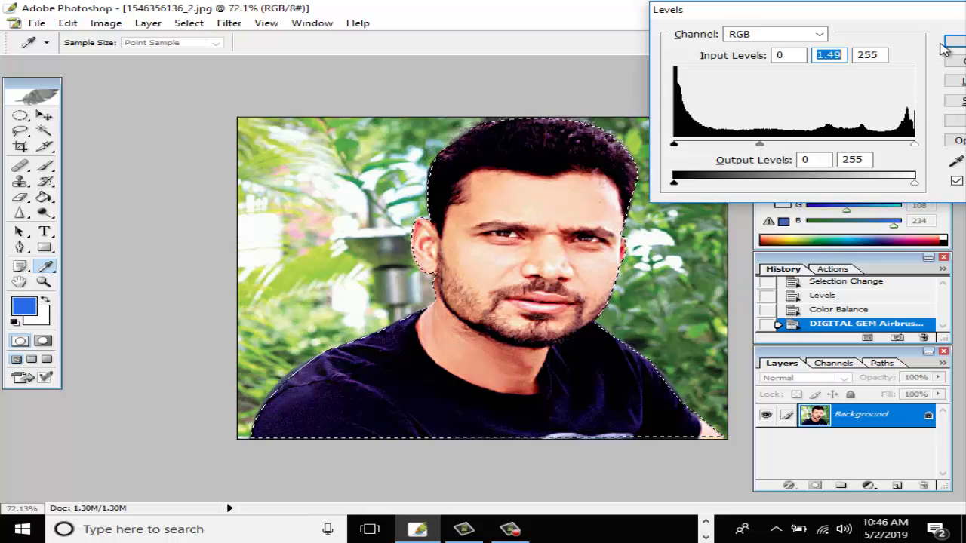
left_click(959, 43)
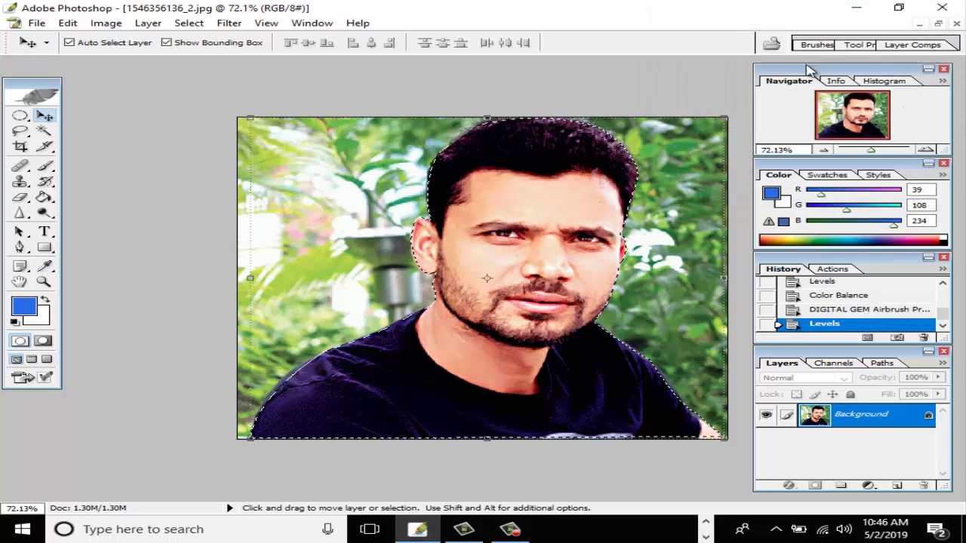
Step: Darken the hair, beard and shirt with Burn tool strokes at brush sizes 80 to 200
left_click(44, 212)
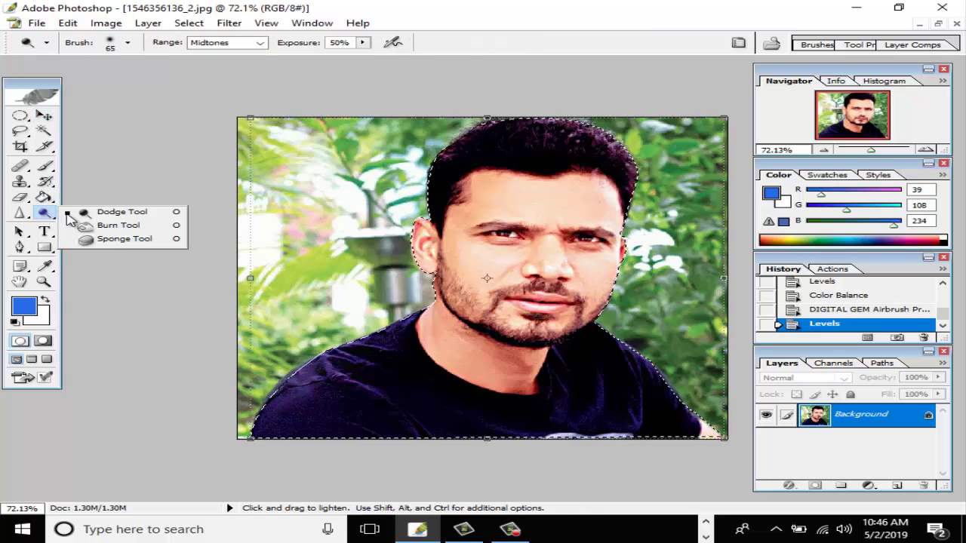
left_click(119, 226)
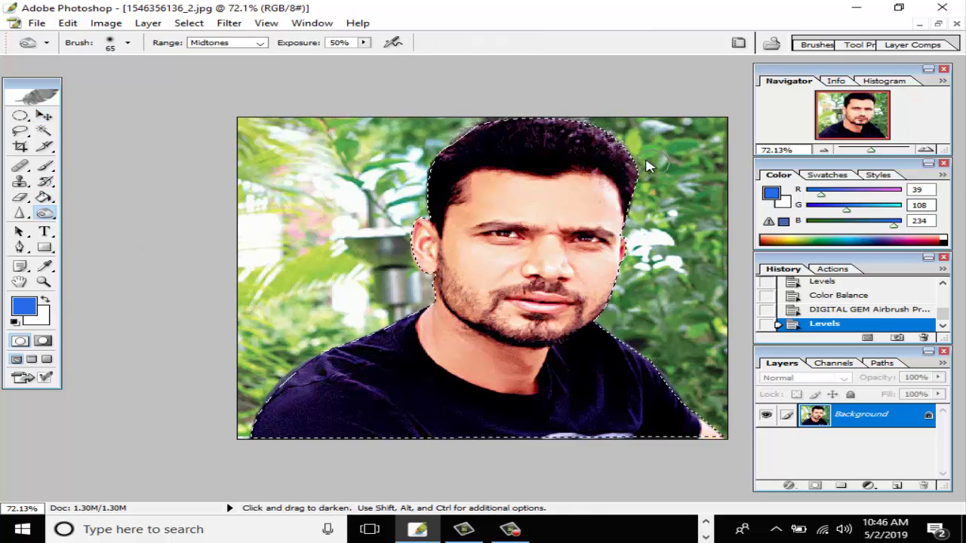
key("bracketright")
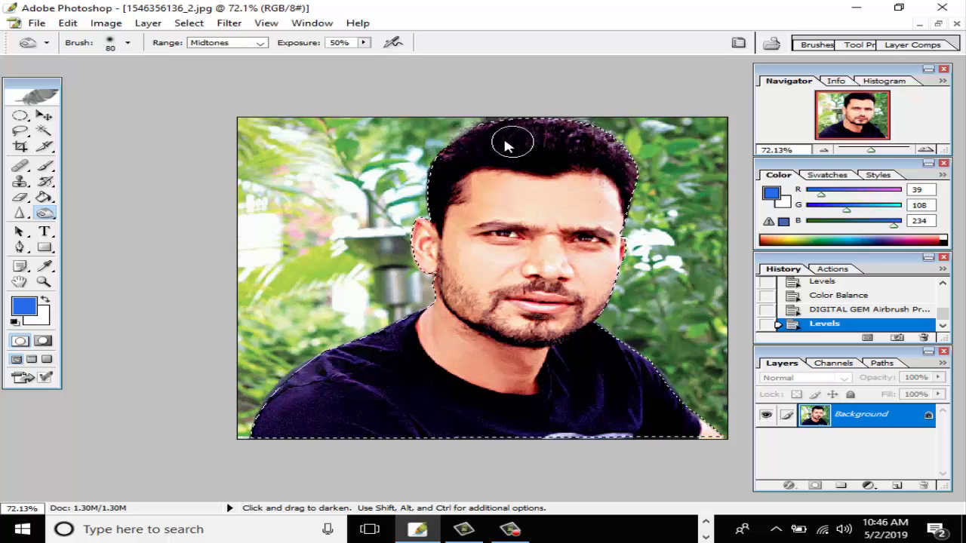
mouse_move(619, 146)
left_mouse_down()
mouse_move(545, 141)
mouse_move(620, 156)
mouse_move(581, 135)
mouse_move(648, 184)
left_mouse_up()
left_click_drag(444, 162, 435, 198)
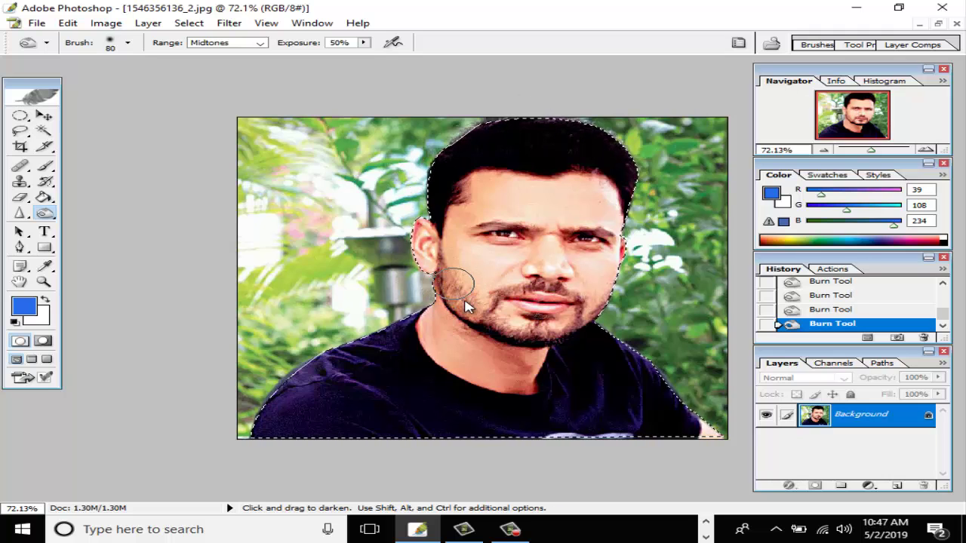
key("bracketright")
mouse_move(441, 296)
left_mouse_down()
mouse_move(484, 327)
mouse_move(456, 298)
mouse_move(501, 328)
mouse_move(482, 326)
mouse_move(556, 344)
mouse_move(529, 341)
mouse_move(590, 337)
mouse_move(589, 304)
mouse_move(565, 330)
mouse_move(575, 334)
mouse_move(500, 330)
mouse_move(603, 288)
mouse_move(480, 293)
mouse_move(519, 289)
mouse_move(535, 316)
left_mouse_up()
key("bracketleft")
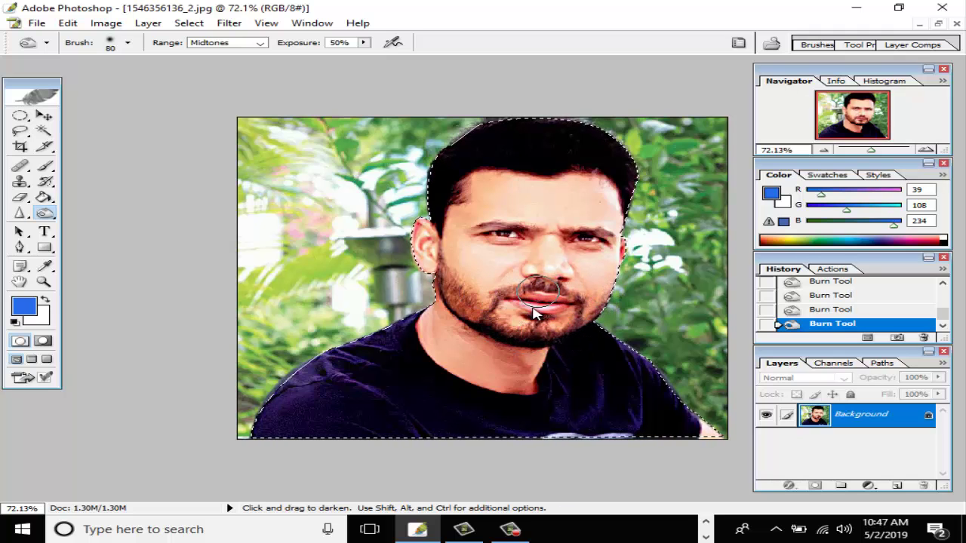
left_click_drag(315, 377, 379, 354)
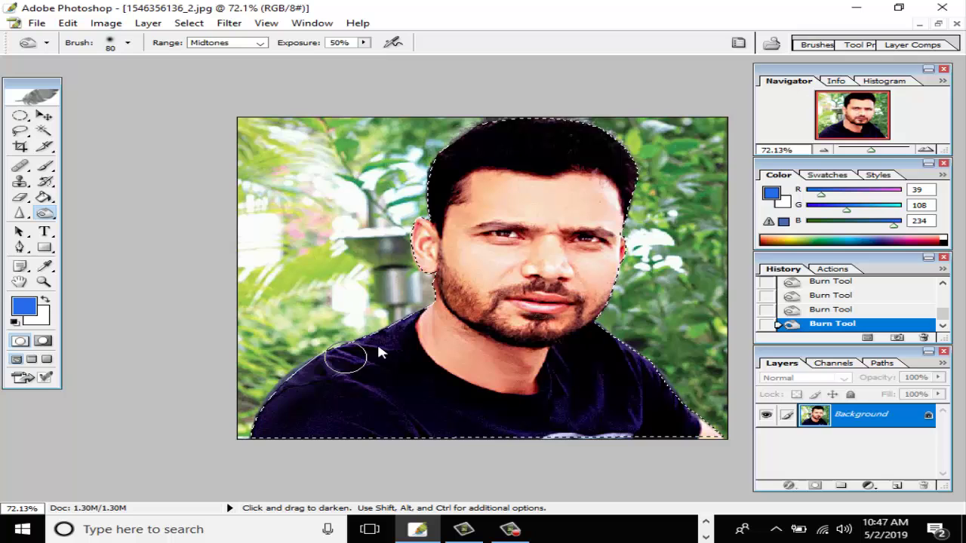
key("bracketright")
key("bracketright")
key("bracketright")
key("bracketright")
key("bracketright")
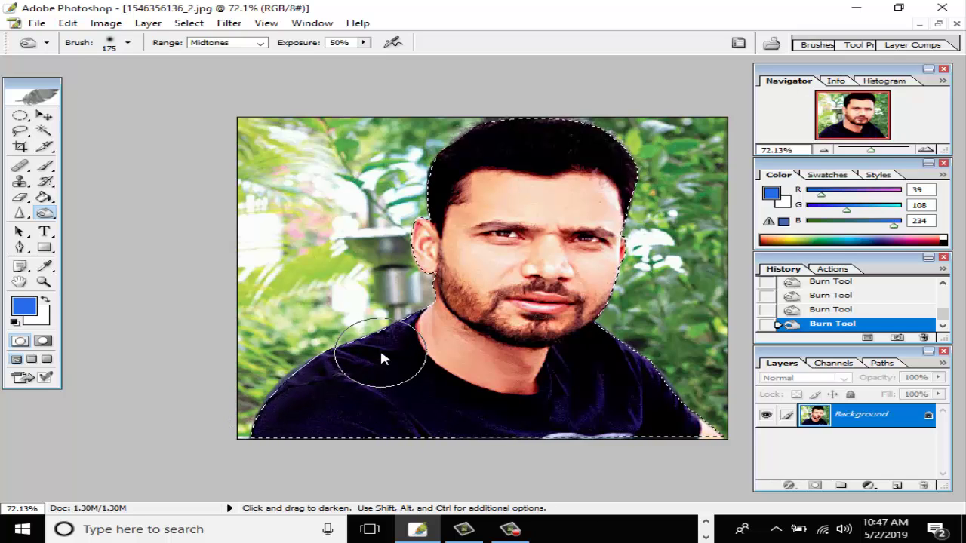
mouse_move(361, 393)
left_mouse_down()
mouse_move(332, 443)
mouse_move(382, 455)
mouse_move(513, 453)
mouse_move(380, 441)
mouse_move(613, 433)
mouse_move(546, 414)
mouse_move(658, 421)
mouse_move(555, 369)
mouse_move(640, 400)
mouse_move(687, 447)
mouse_move(322, 438)
mouse_move(509, 435)
mouse_move(243, 425)
mouse_move(278, 400)
mouse_move(385, 432)
mouse_move(687, 433)
mouse_move(604, 408)
mouse_move(580, 390)
mouse_move(607, 382)
mouse_move(368, 489)
mouse_move(341, 374)
mouse_move(316, 440)
mouse_move(280, 453)
left_mouse_up()
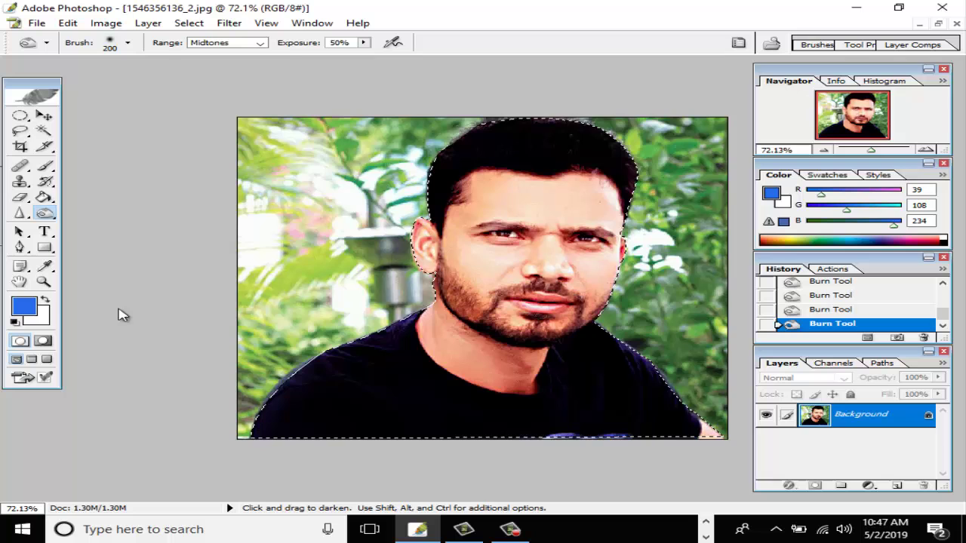
Step: Zoom out and bring up the File > Open dialog
key("alt")
scroll(339, 355, "down", 2)
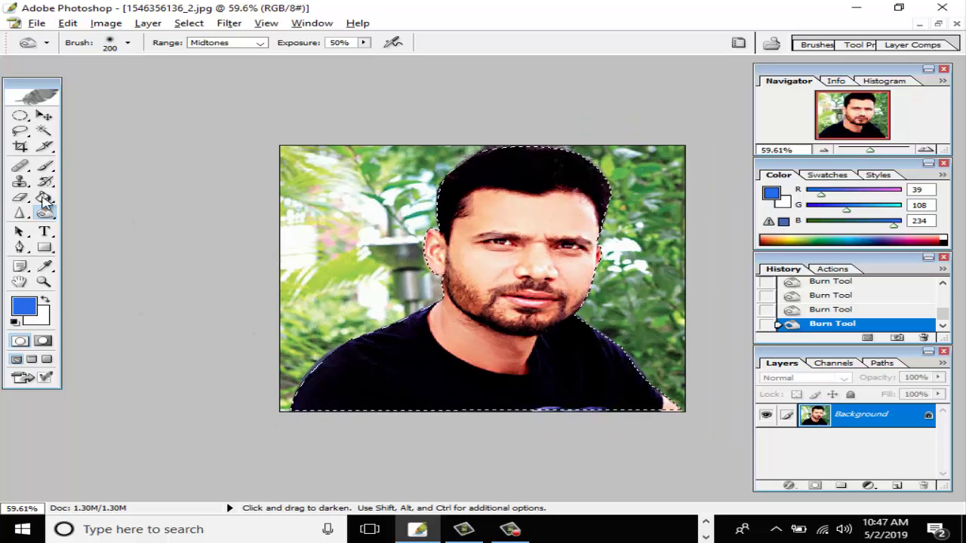
left_click(43, 114)
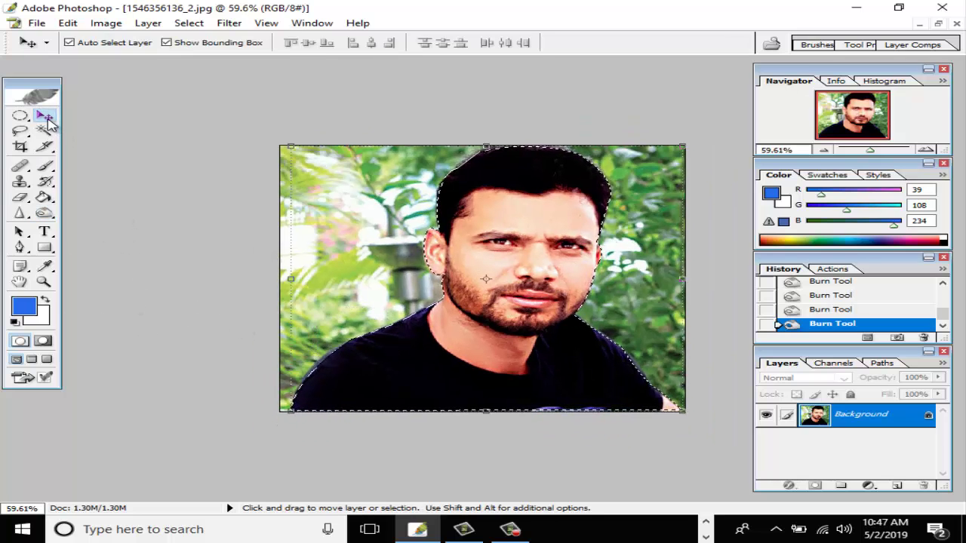
left_click(37, 23)
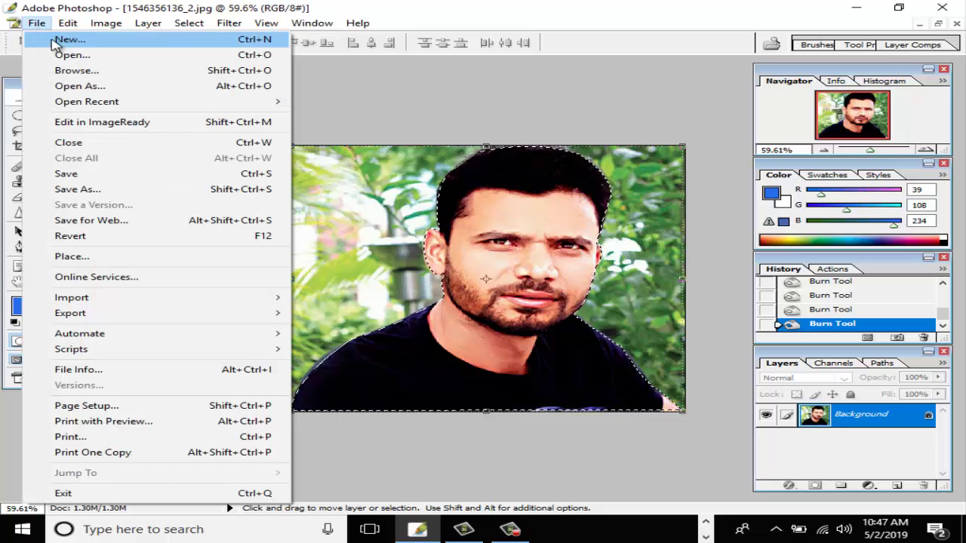
left_click(72, 56)
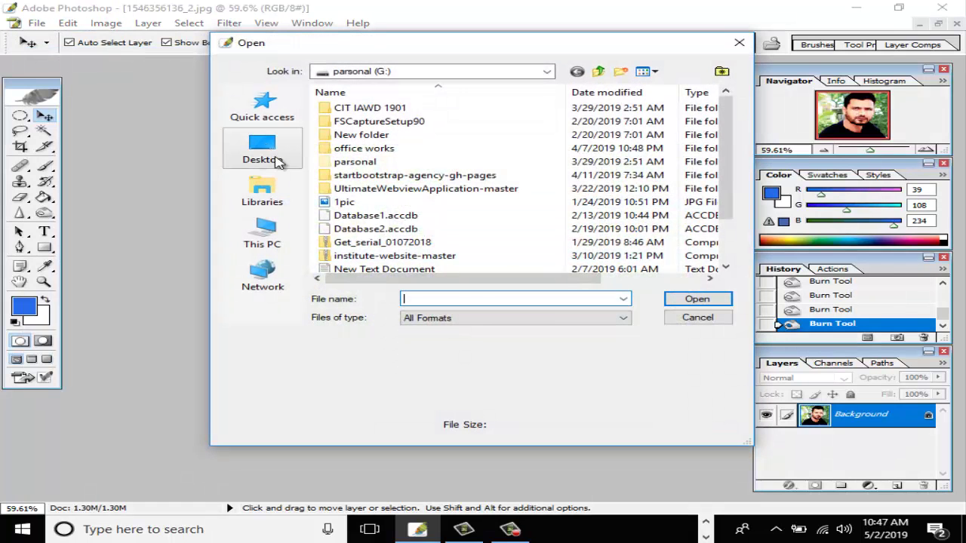
Step: Browse to This PC > parsonal (G:) > office works > Picture > All Picture
left_click(268, 150)
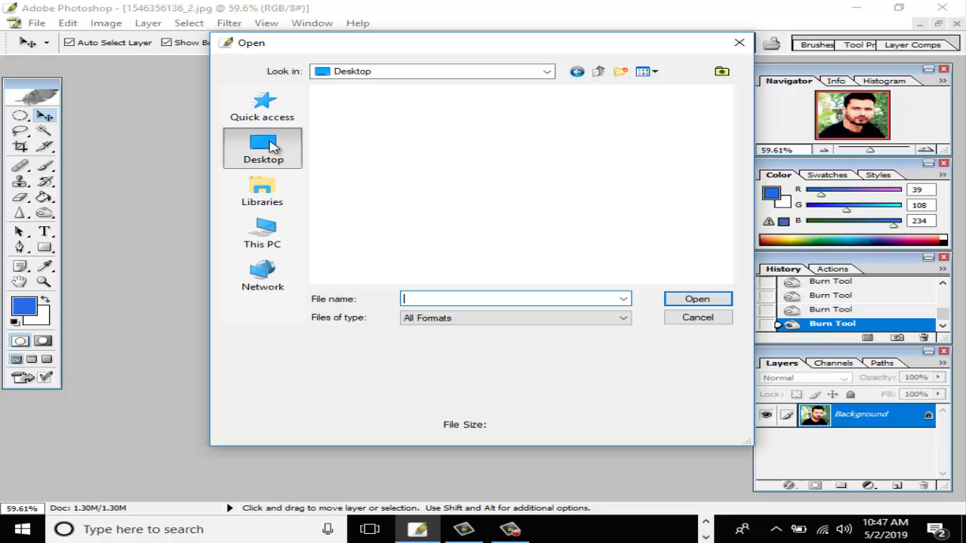
left_click(261, 234)
scroll(445, 225, "down", 5)
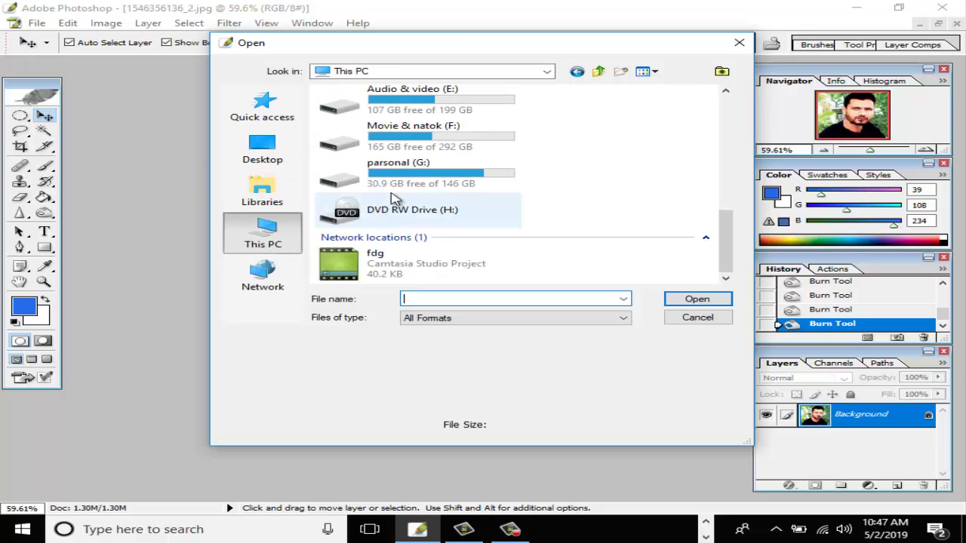
double_click(405, 170)
double_click(365, 148)
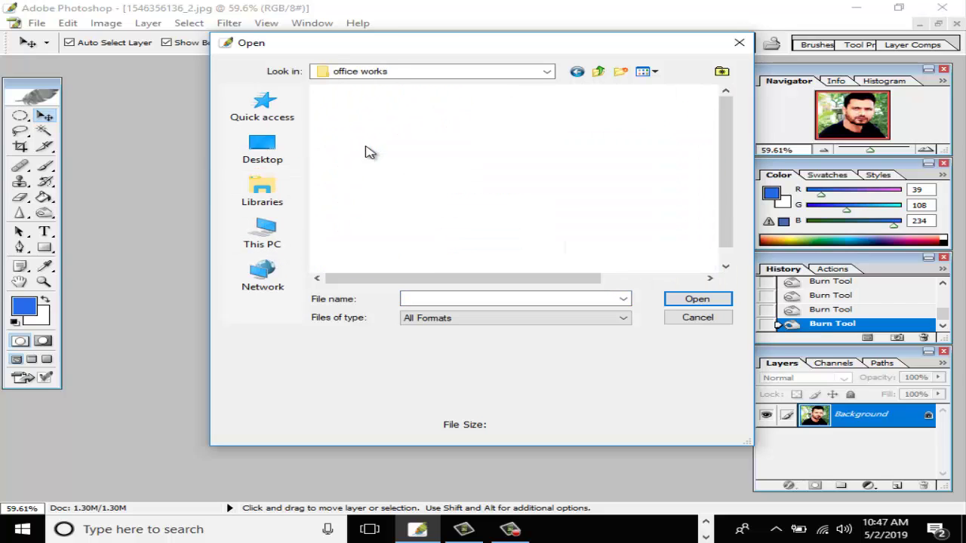
double_click(349, 218)
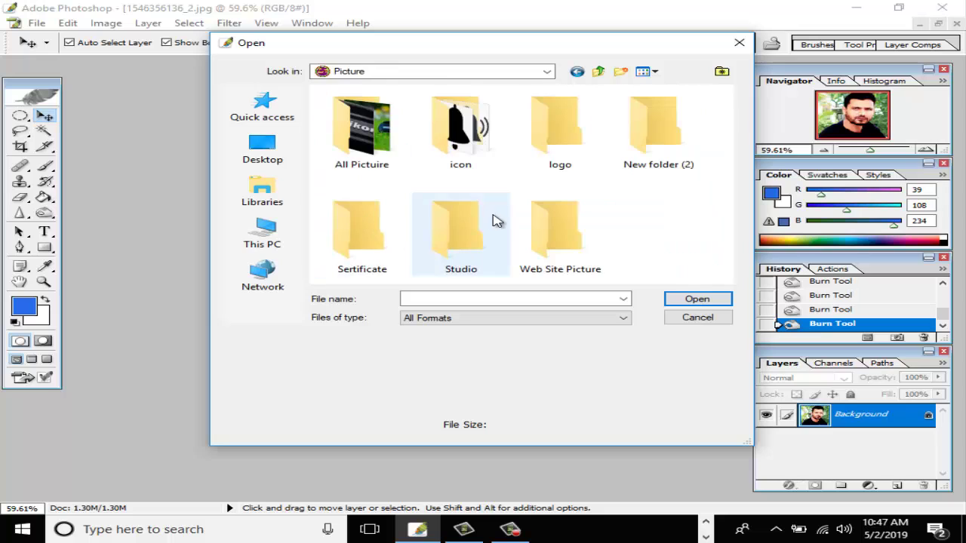
double_click(361, 147)
Step: Switch the file list to Large icons and open the grass photo Sd8n2l.jpg
scroll(362, 226, "down", 2)
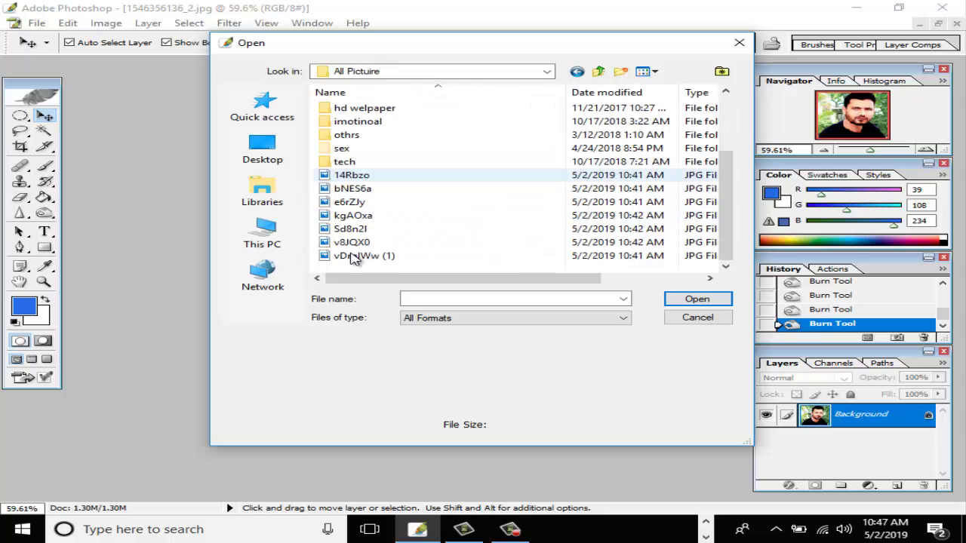
right_click(439, 260)
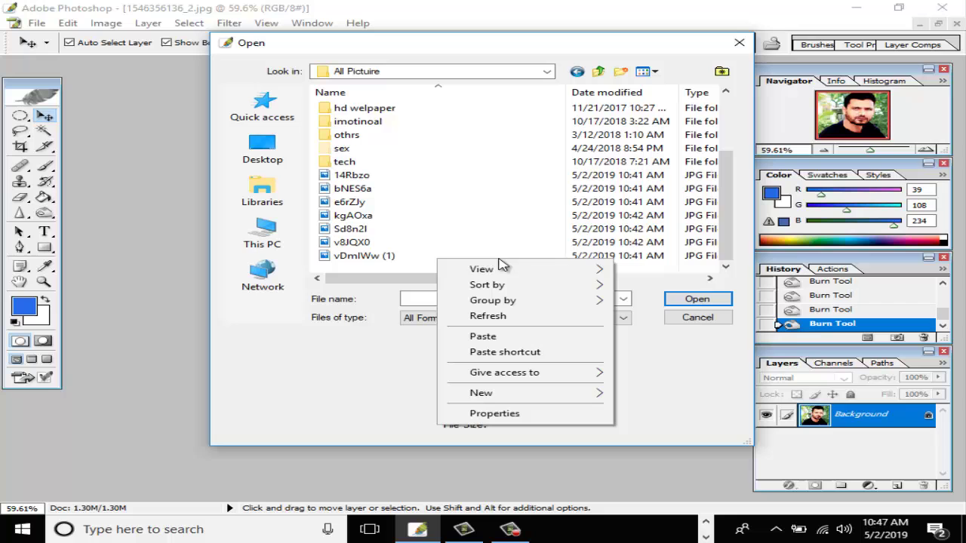
mouse_move(485, 267)
left_click(664, 283)
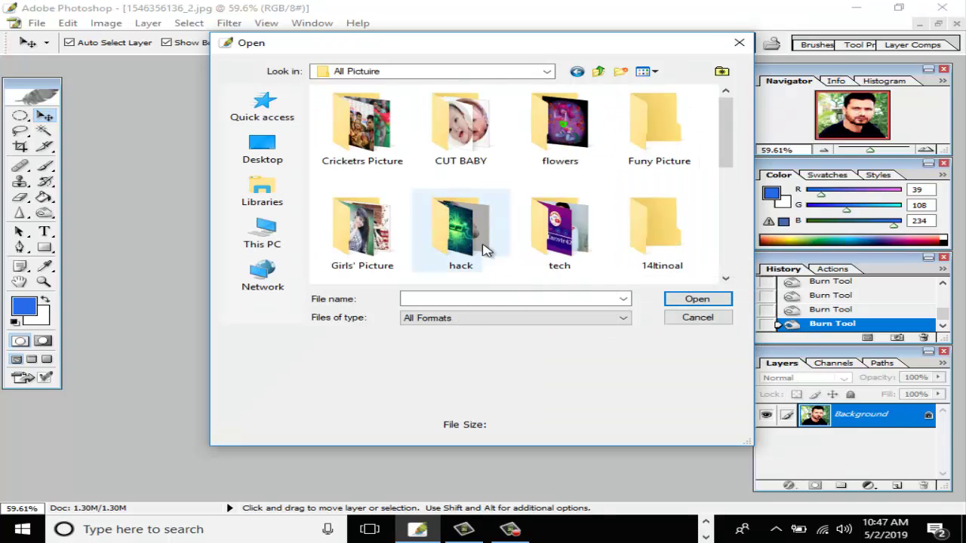
scroll(482, 249, "down", 5)
double_click(657, 157)
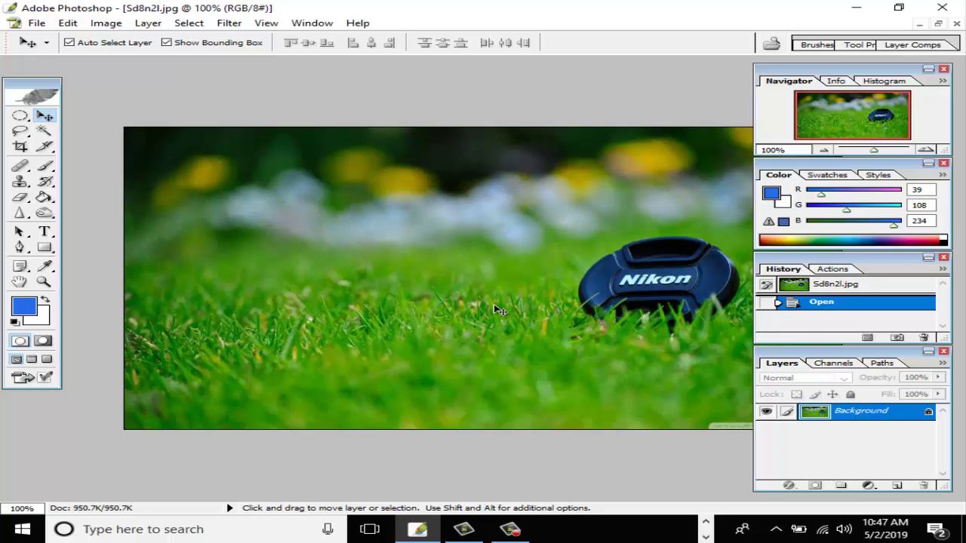
Step: Dismiss the locked-layer alert and crop the grass photo Sd8n2l.jpg
left_click(389, 298)
left_click(476, 211)
key("c")
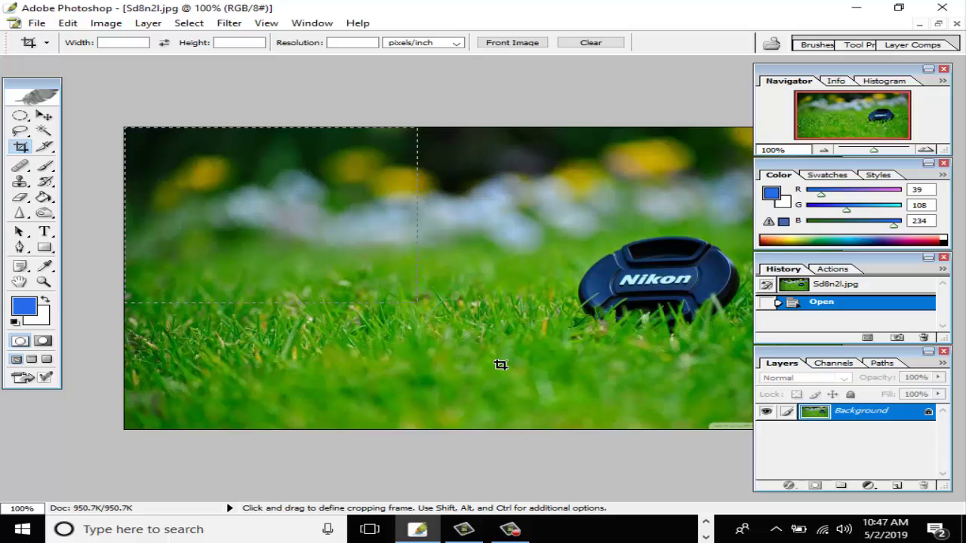
left_click_drag(500, 365, 750, 444)
key("Return")
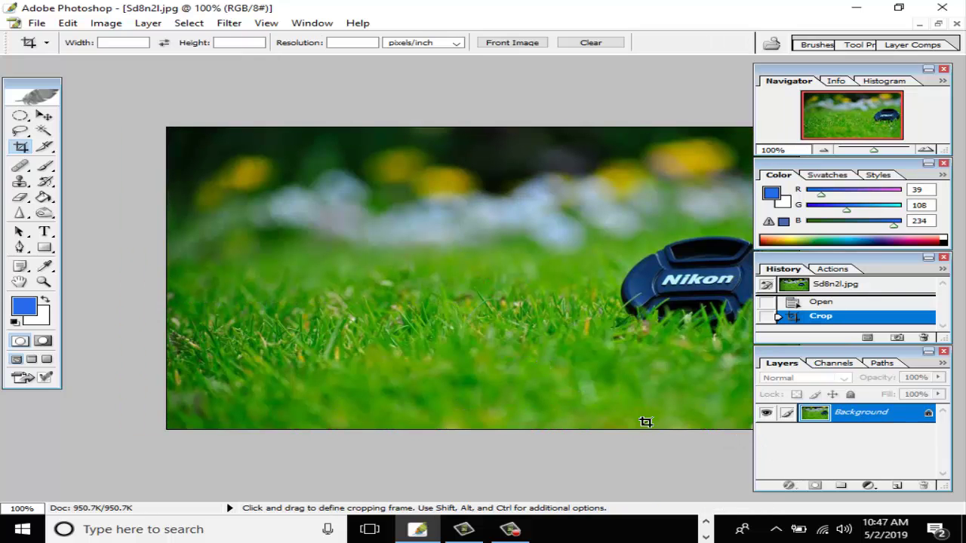
Step: Float the grass photo window aside and bring the man's cut-out photo forward
left_click(939, 25)
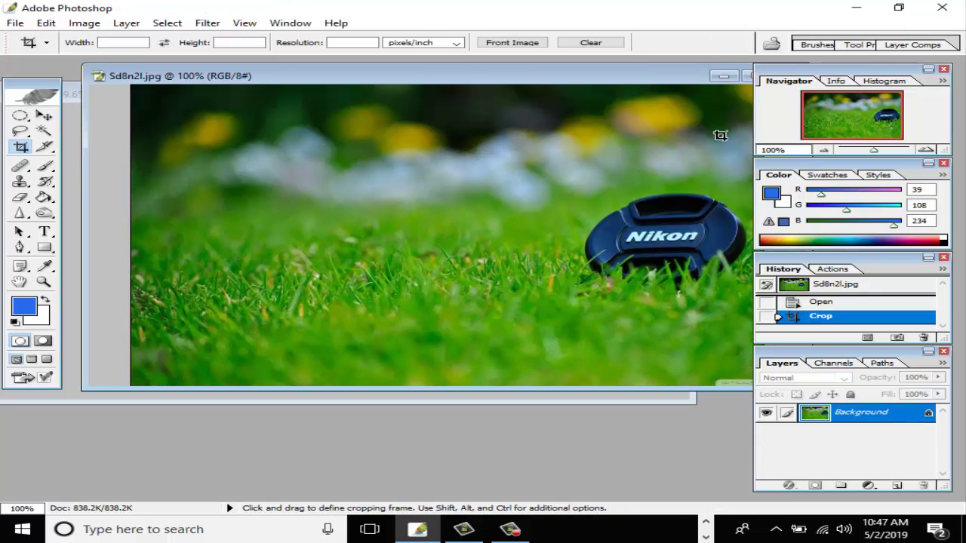
left_click_drag(581, 76, 501, 256)
left_click(358, 133)
Step: Drag the selected man onto Sd8n2l.jpg as Layer 1 and scale him to about 55% × 70%
key("v")
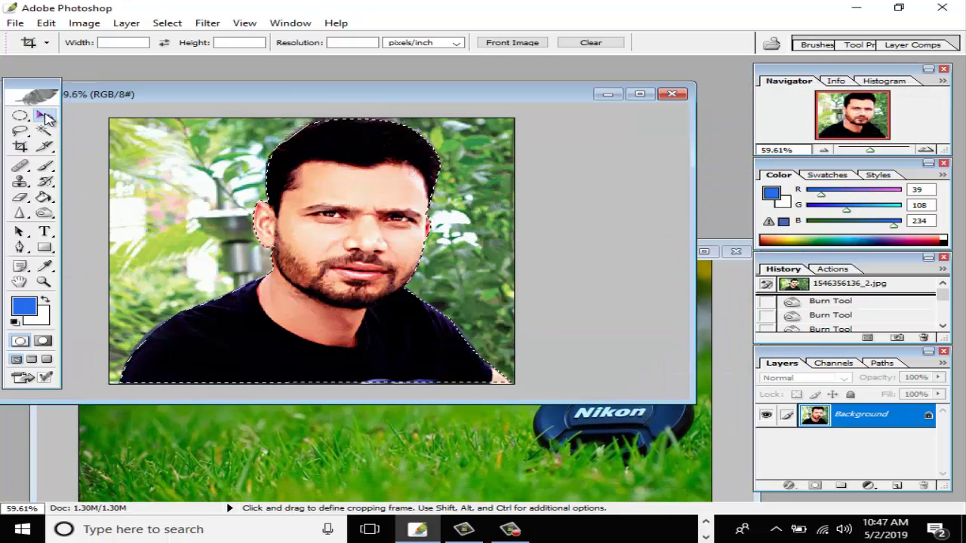
left_click_drag(300, 206, 284, 454)
double_click(492, 255)
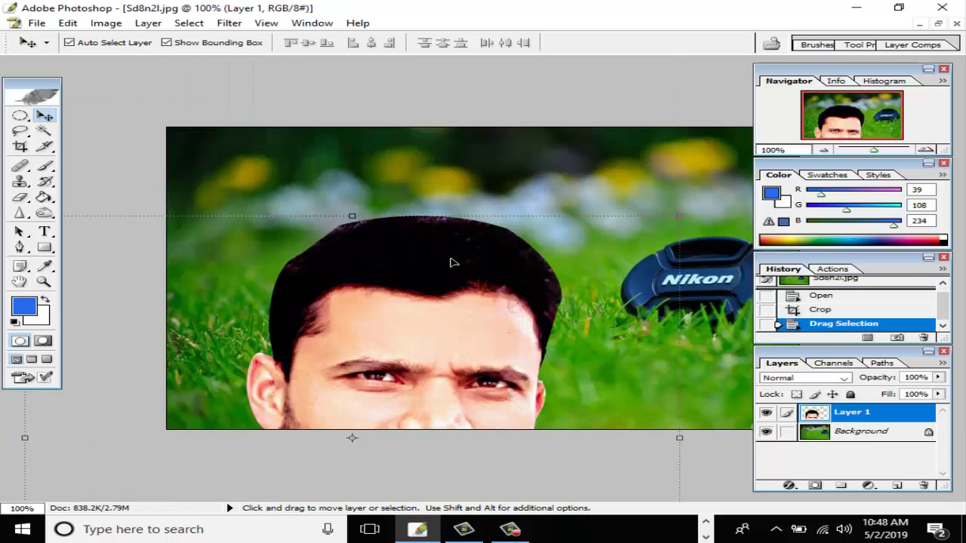
left_click_drag(427, 327, 554, 259)
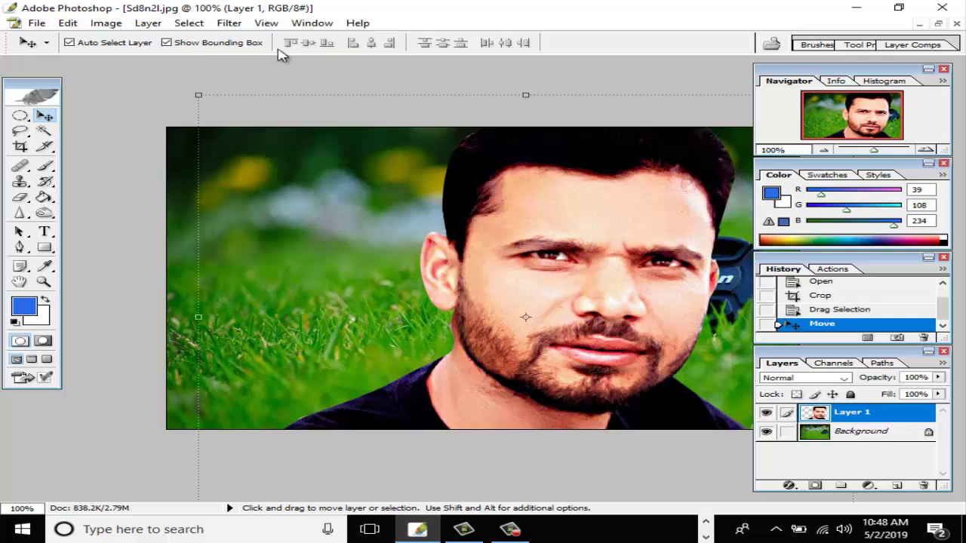
left_click_drag(196, 94, 550, 321)
left_click_drag(705, 381, 516, 310)
Step: Fine-tune the man to 60.7% × 67.0% at the left beside the Nikon cap and apply the transform
left_click_drag(632, 220, 694, 126)
left_click_drag(592, 232, 550, 230)
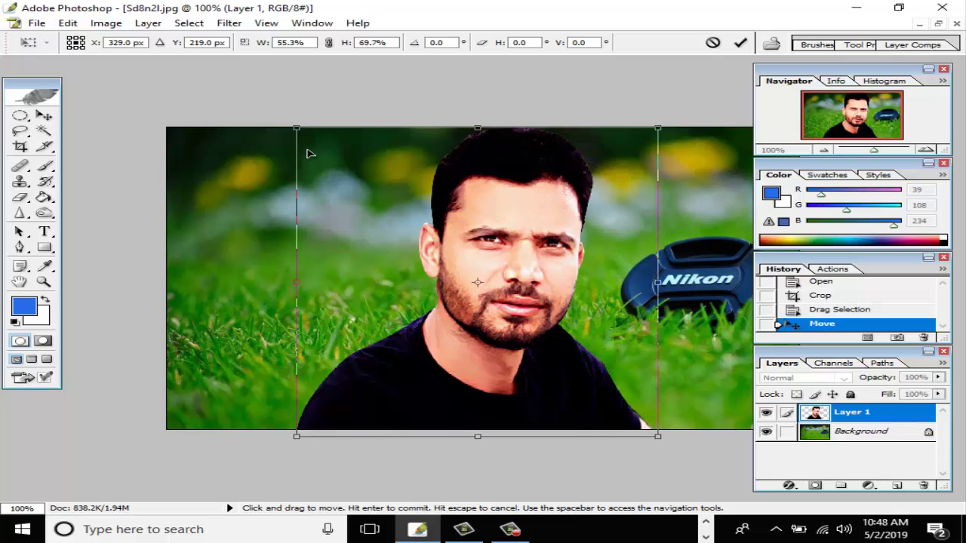
left_click_drag(293, 129, 227, 133)
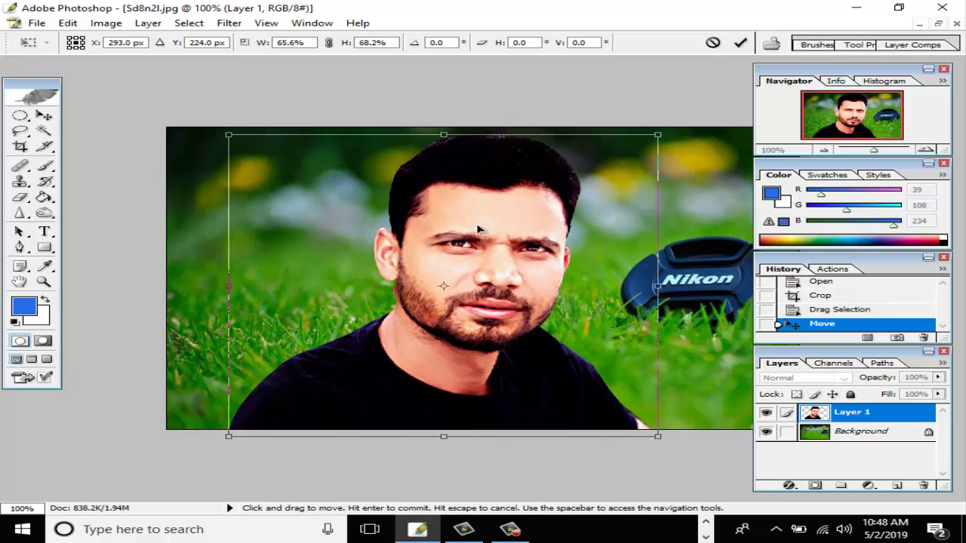
mouse_move(477, 227)
left_mouse_down()
mouse_move(465, 216)
mouse_move(474, 217)
left_mouse_up()
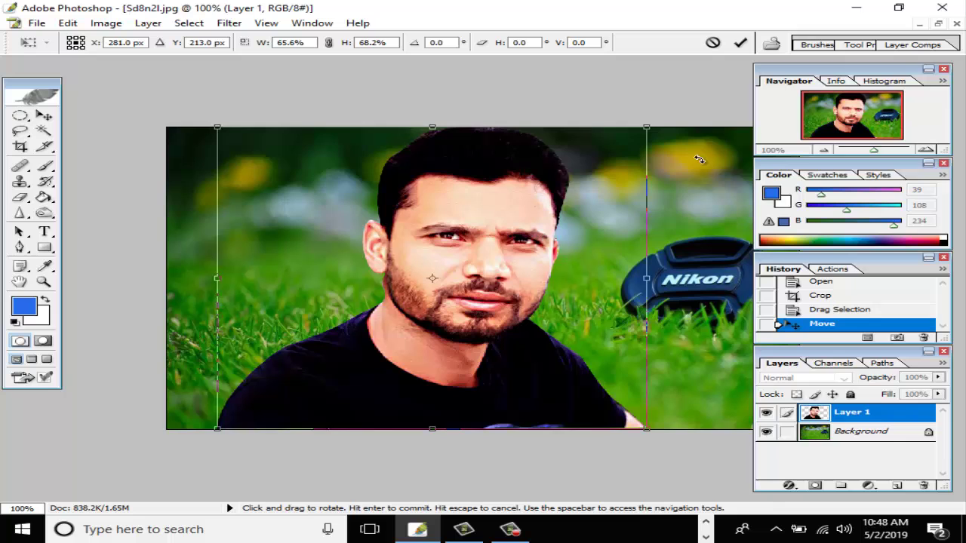
left_click_drag(647, 130, 638, 129)
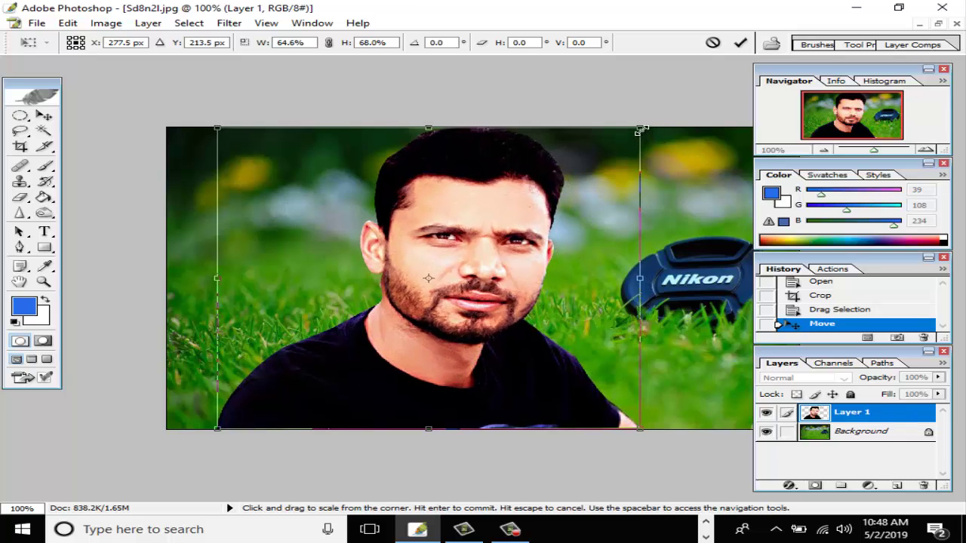
mouse_move(379, 284)
left_mouse_down()
mouse_move(395, 283)
mouse_move(367, 283)
left_mouse_up()
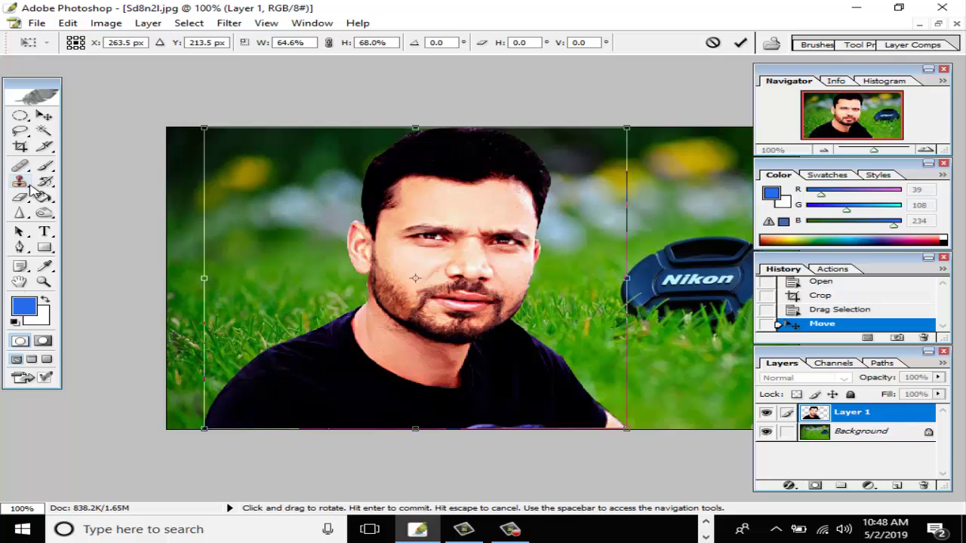
mouse_move(413, 227)
left_mouse_down()
mouse_move(377, 226)
mouse_move(498, 230)
mouse_move(381, 223)
mouse_move(403, 230)
left_mouse_up()
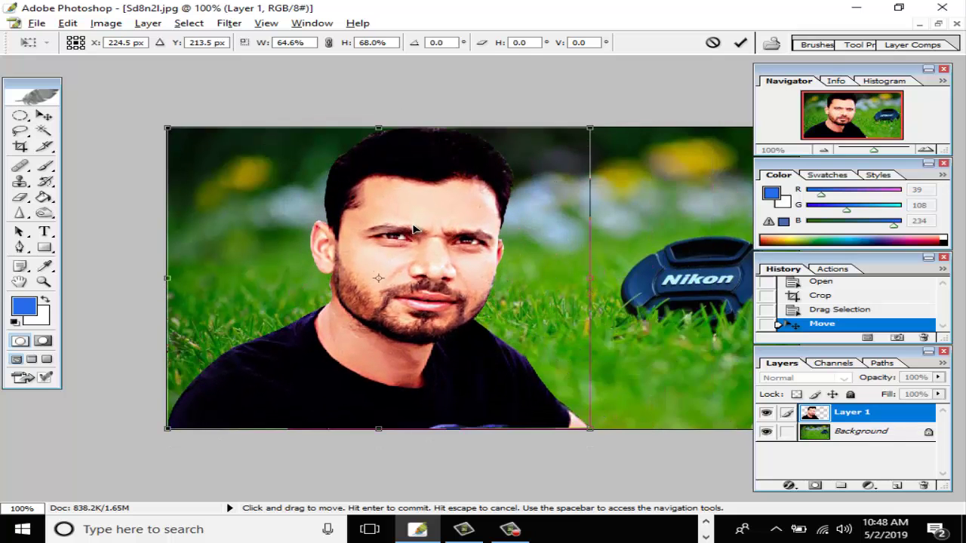
key("shift+Down")
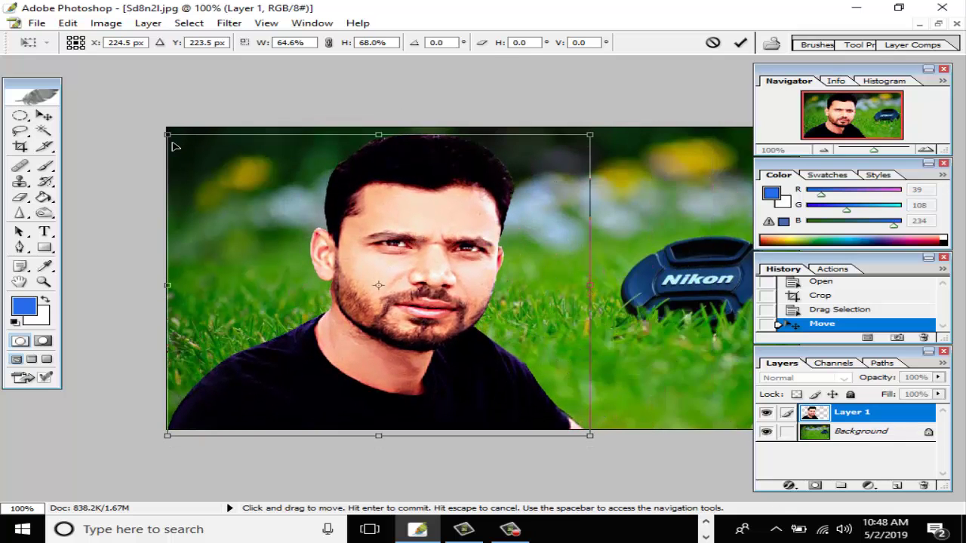
left_click_drag(167, 133, 194, 139)
left_click_drag(463, 290, 438, 284)
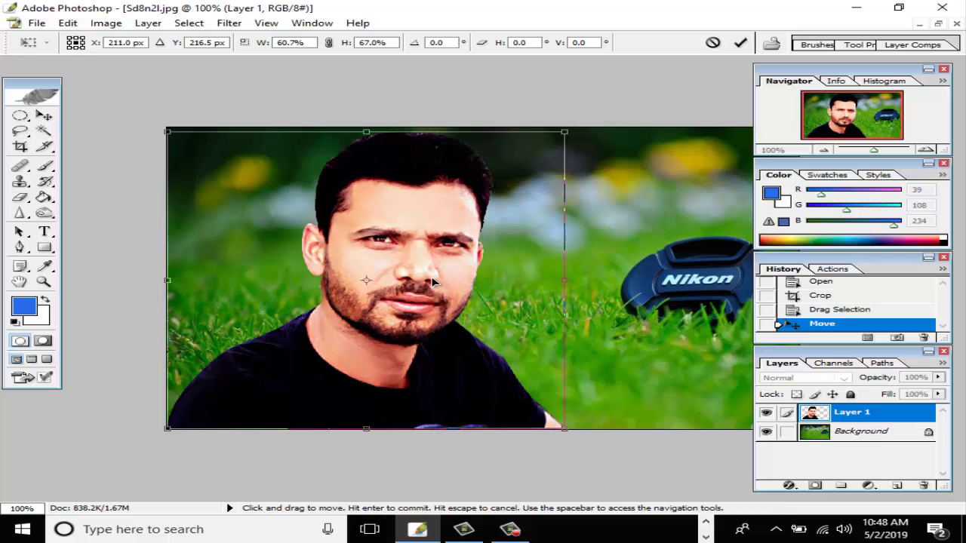
left_click(20, 146)
left_click(427, 210)
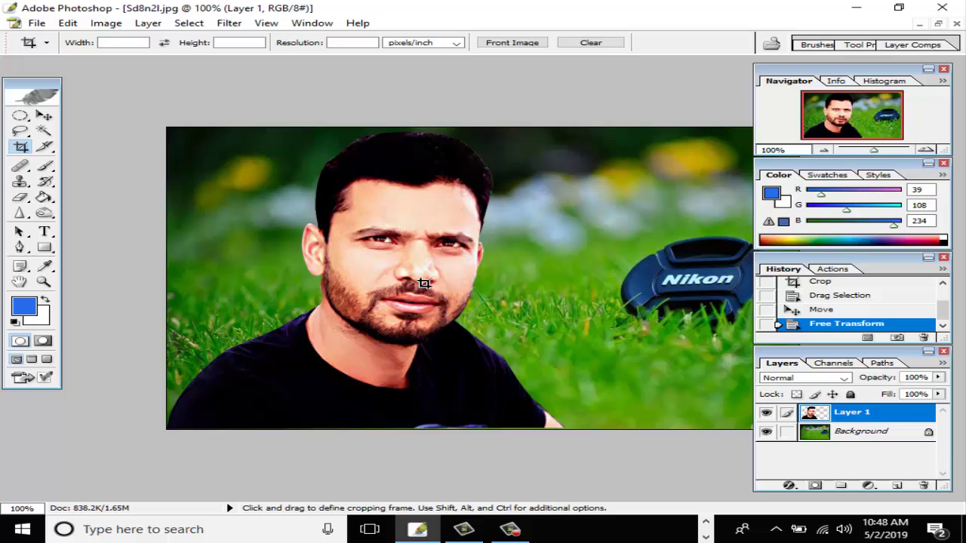
Step: Alt-drag two copies of the man's layer, then step back through history to remove them and the scaling
left_click(44, 116)
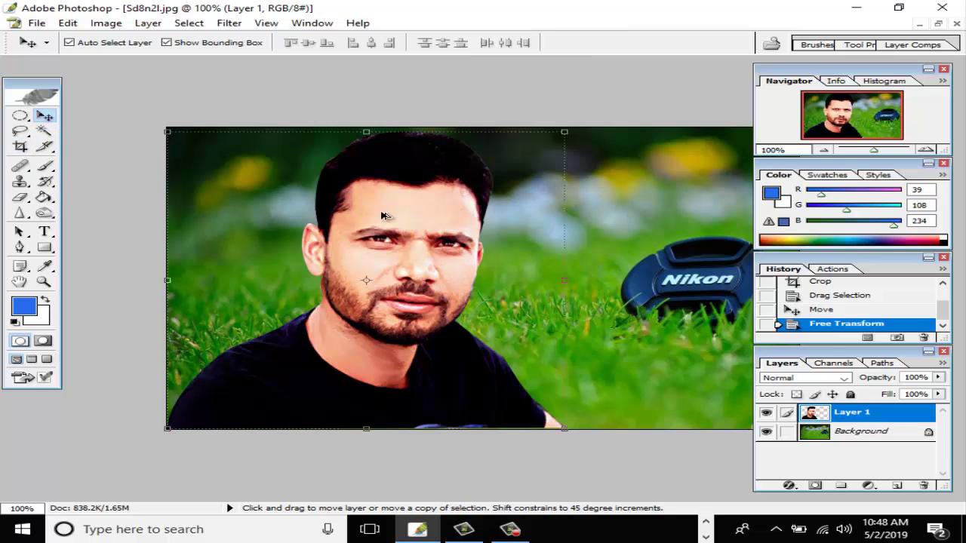
left_click_drag(426, 214, 645, 230)
left_click_drag(634, 270, 220, 264)
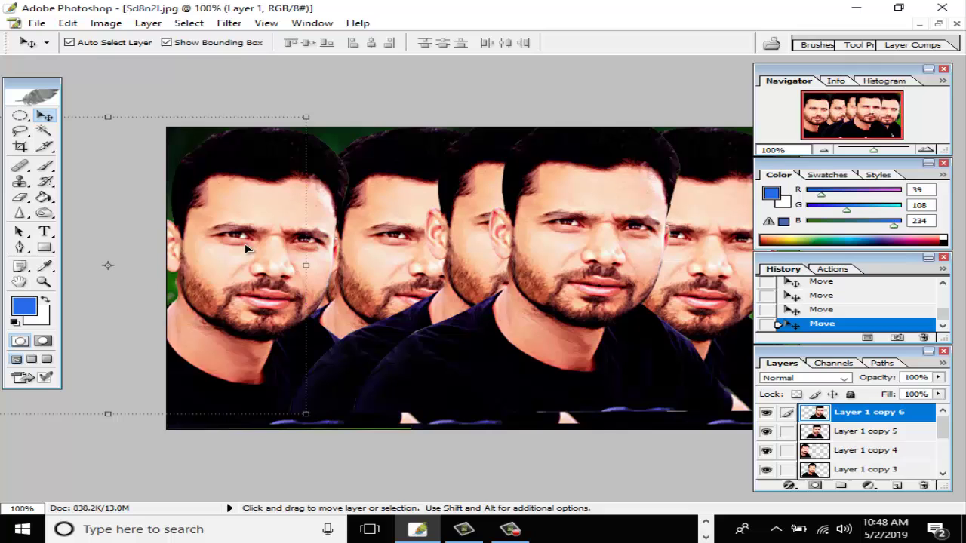
key("ctrl+alt+z")
key("ctrl+alt+z")
key("ctrl+alt+z")
key("ctrl+alt+z")
key("ctrl+alt+z")
key("ctrl+alt+z")
key("ctrl+alt+z")
key("ctrl+alt+z")
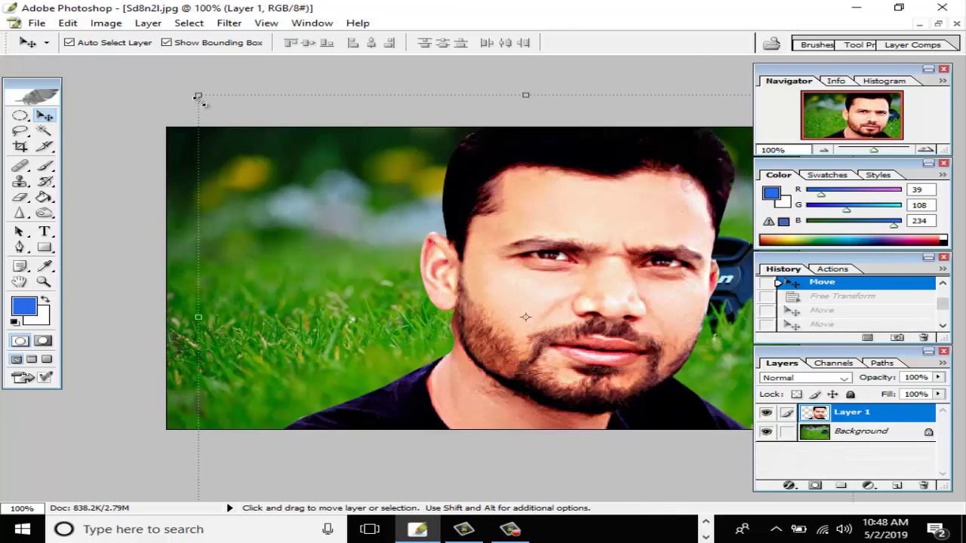
Step: Rescale the man to 61.0% × 68.0% at the left of the grass scene and apply it
left_click_drag(198, 97, 471, 254)
left_click_drag(673, 347, 399, 243)
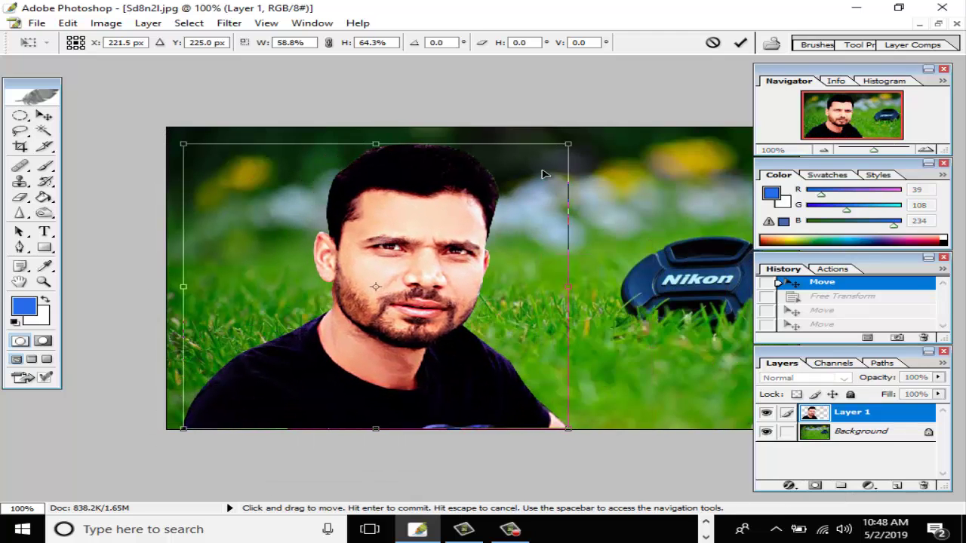
mouse_move(573, 143)
left_mouse_down()
mouse_move(603, 129)
mouse_move(582, 128)
left_mouse_up()
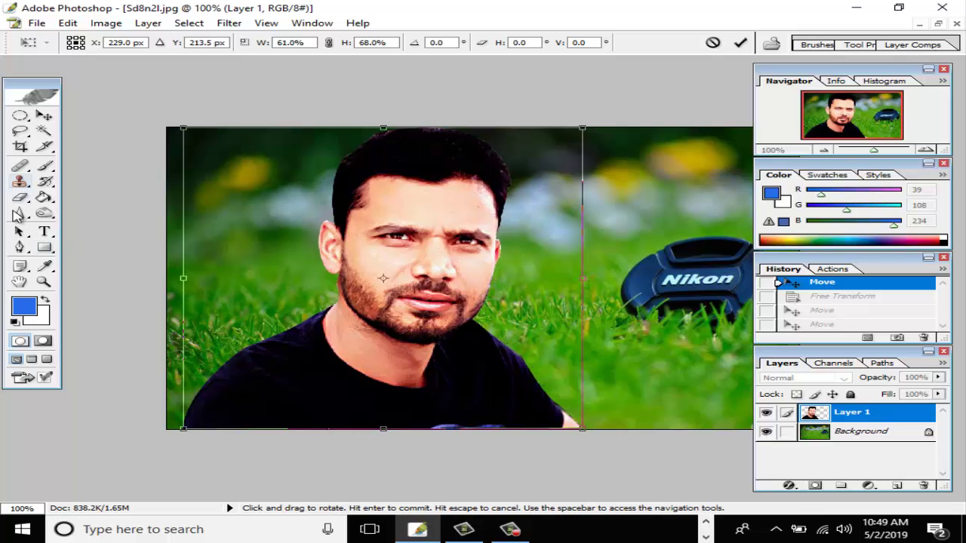
left_click(21, 146)
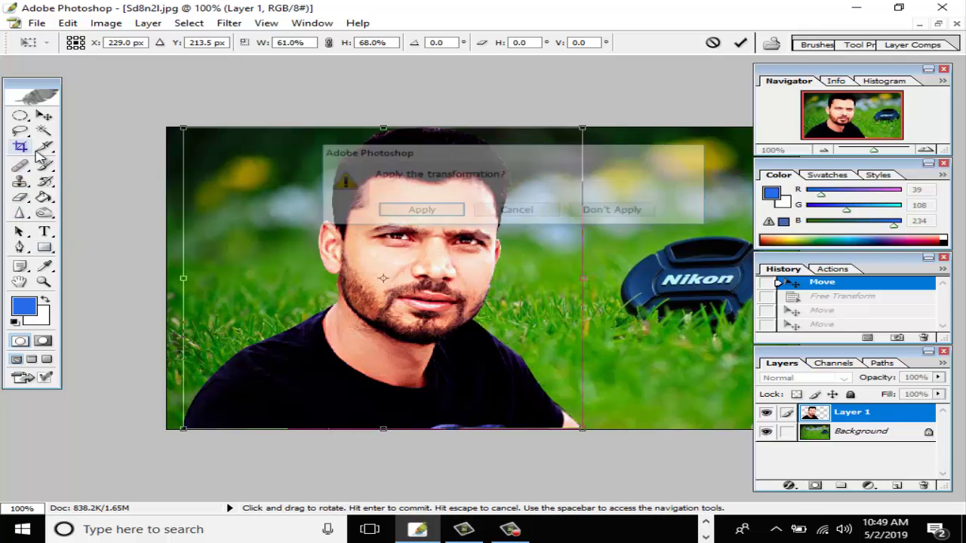
left_click(427, 214)
scroll(298, 326, "up", 3)
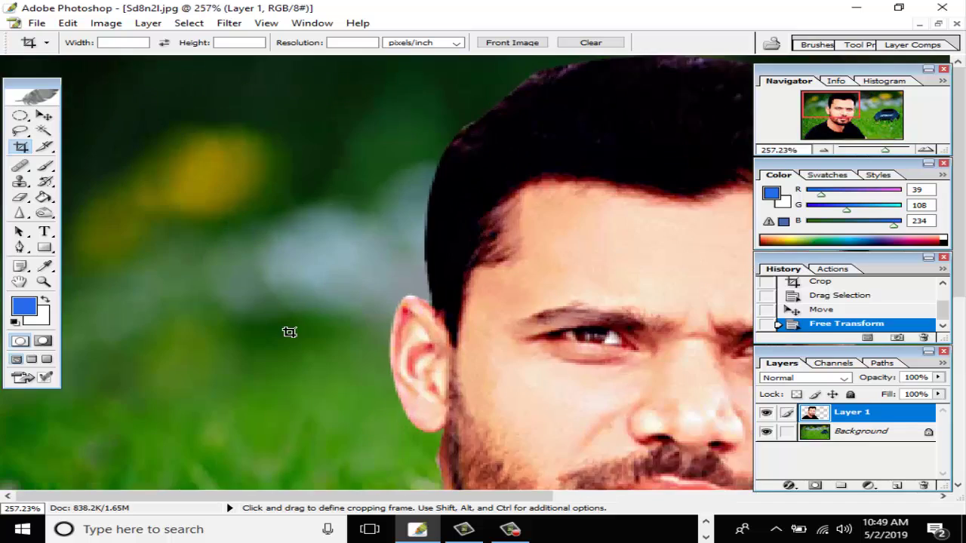
Step: Apply a Levels adjustment to the man's layer, shifting the midtone gamma slider
scroll(292, 327, "down", 4)
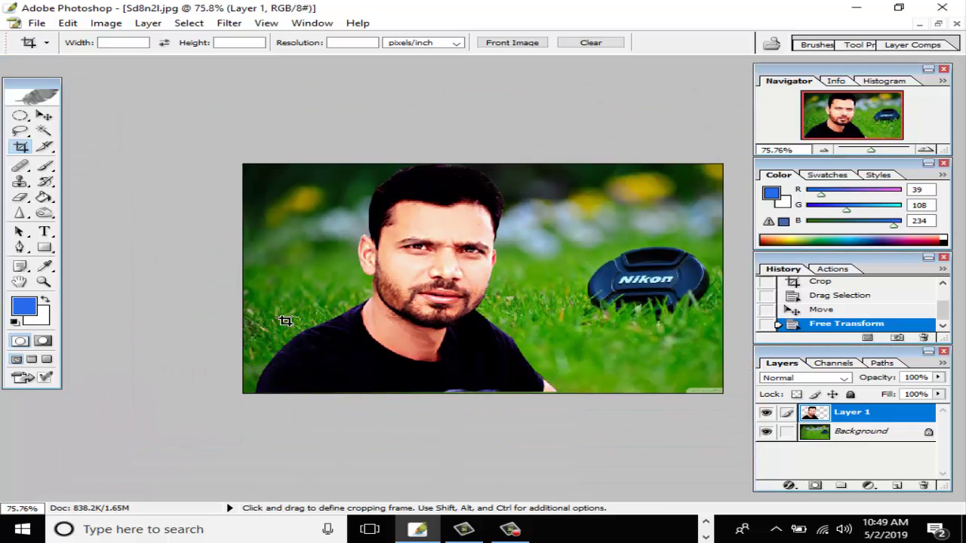
key("ctrl")
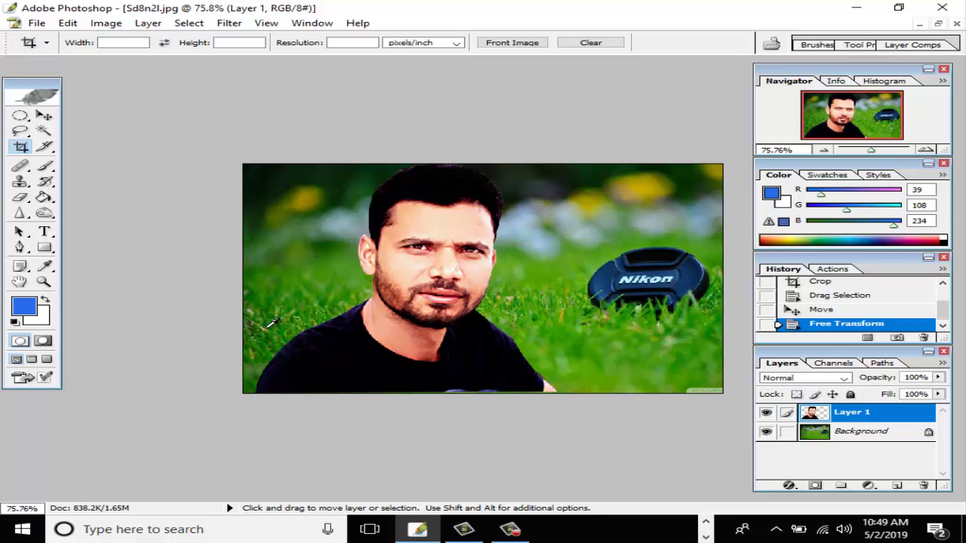
key("ctrl+l")
mouse_move(801, 149)
left_mouse_down()
mouse_move(772, 150)
mouse_move(801, 149)
left_mouse_up()
left_click(956, 37)
key("c")
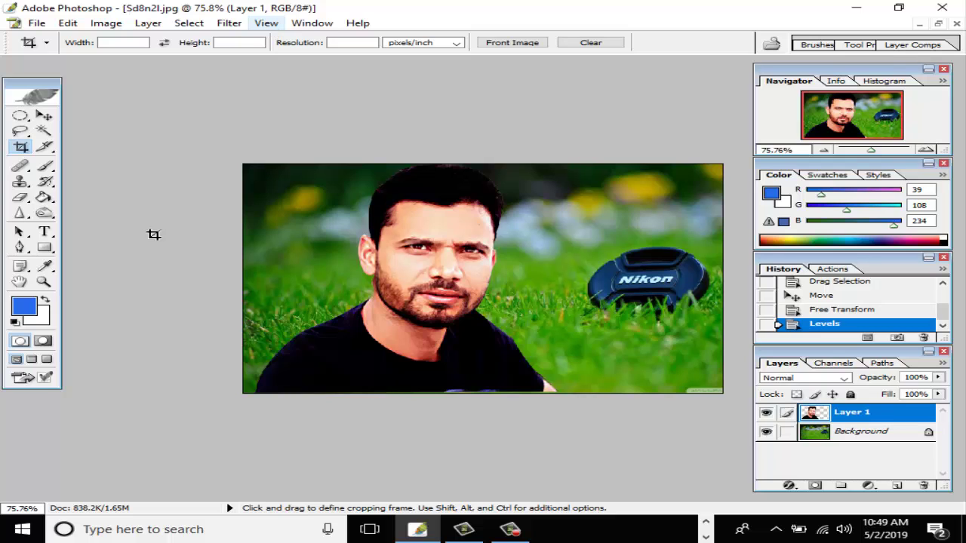
left_click(498, 530)
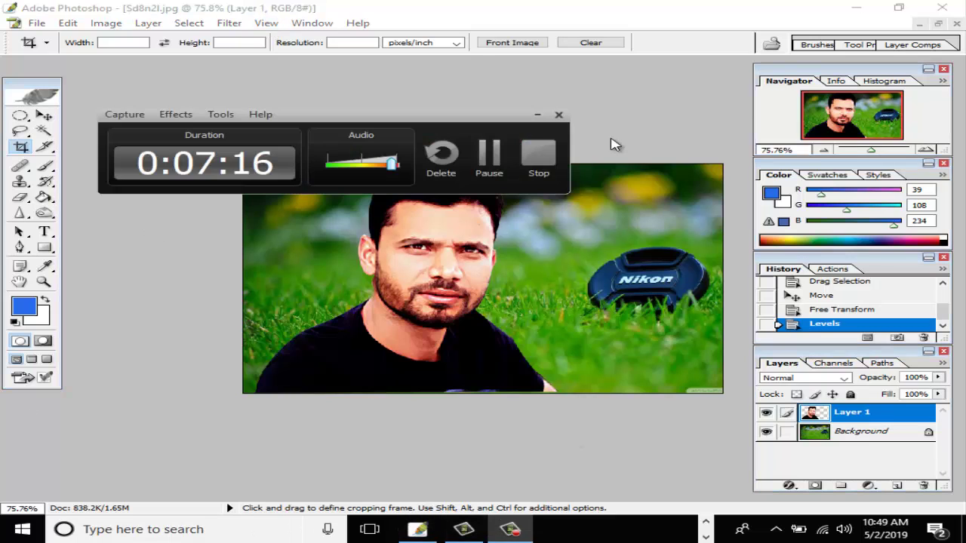